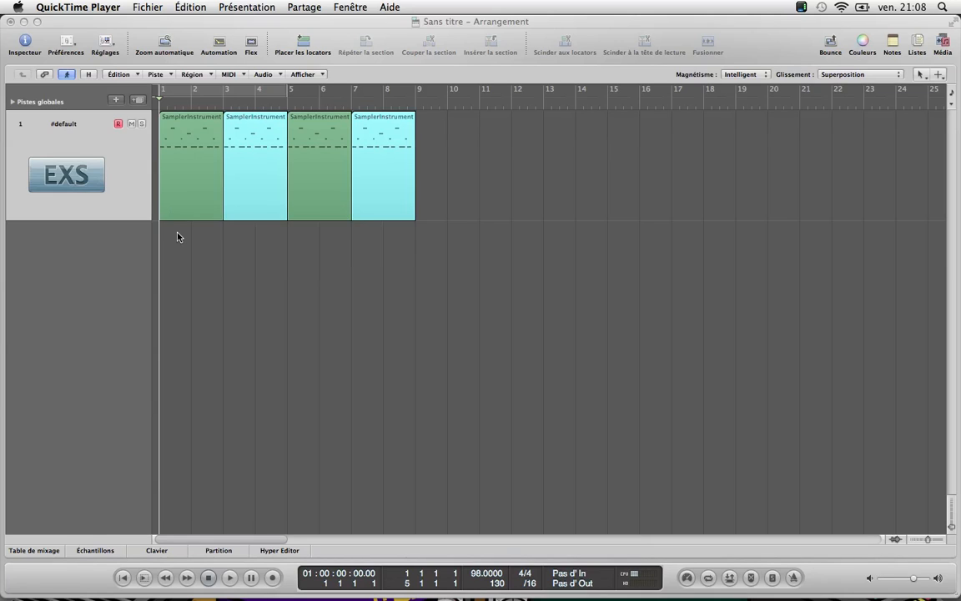
Play the arrangement from bar 1 to listen to the SamplerInstrument regions, and stop playback around bar 5
click(236, 307)
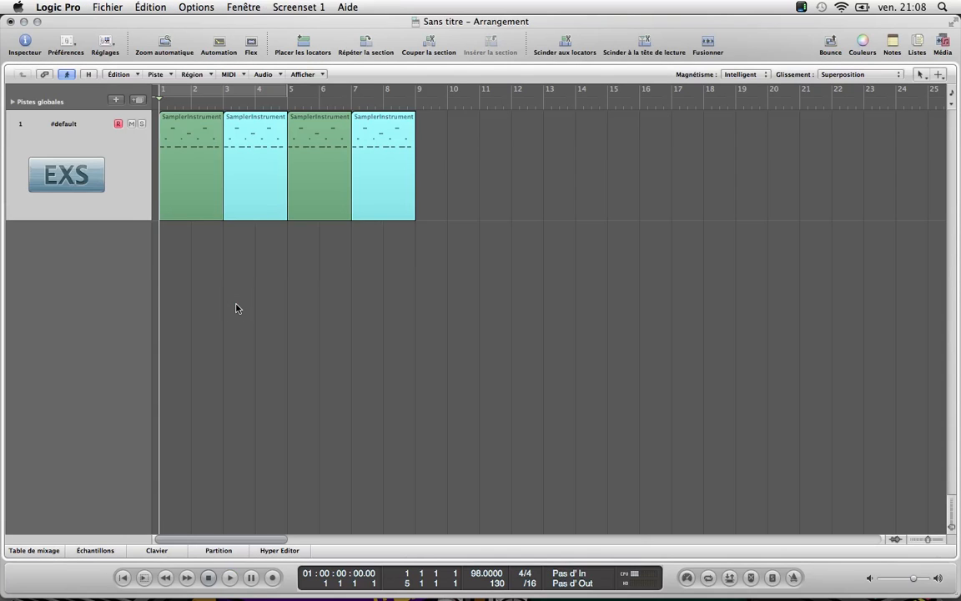
key(space)
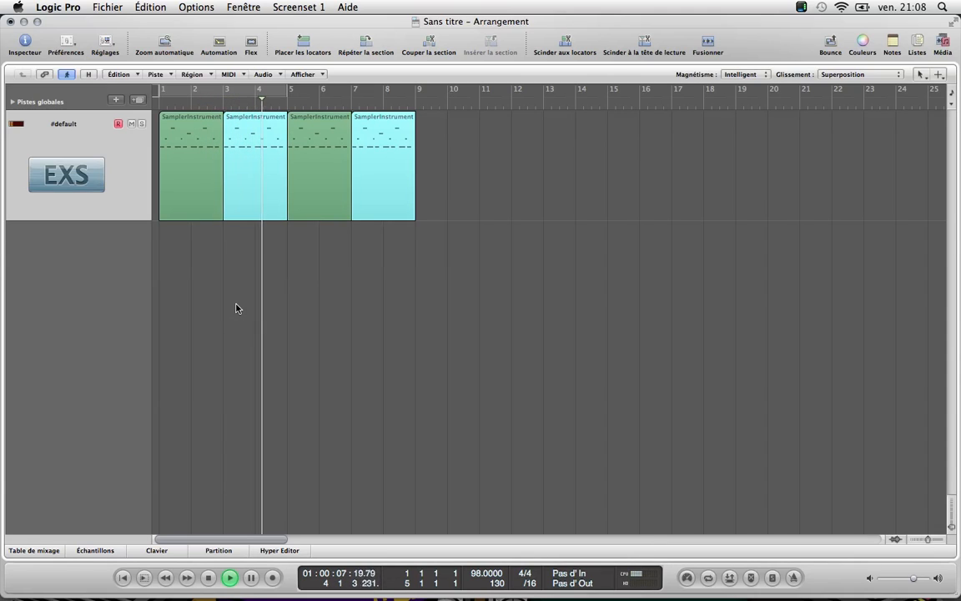
key(space)
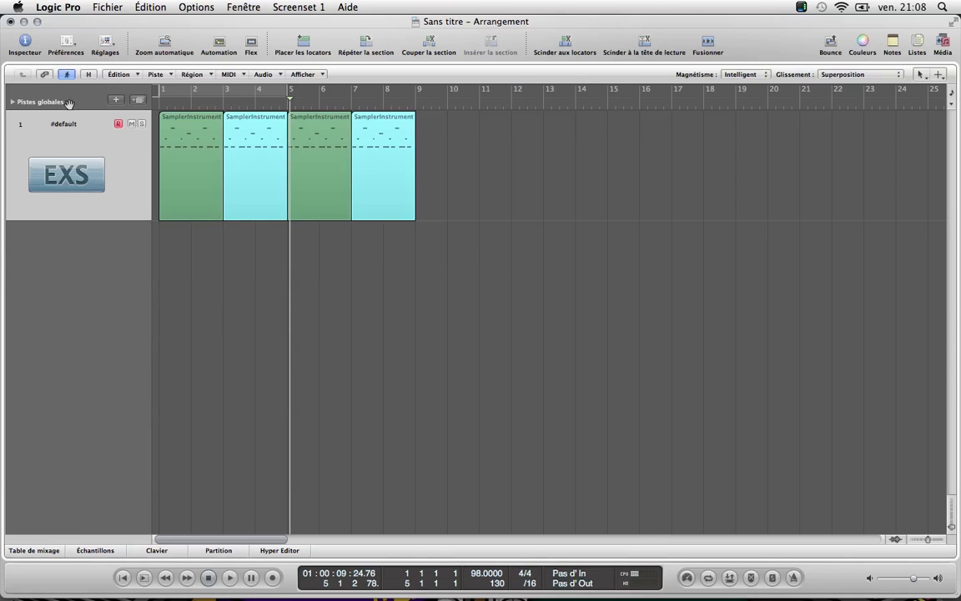
Switch to Finder, preview High.wav in the For Tuto folder and add it to a new audio track at bar 1
click(37, 22)
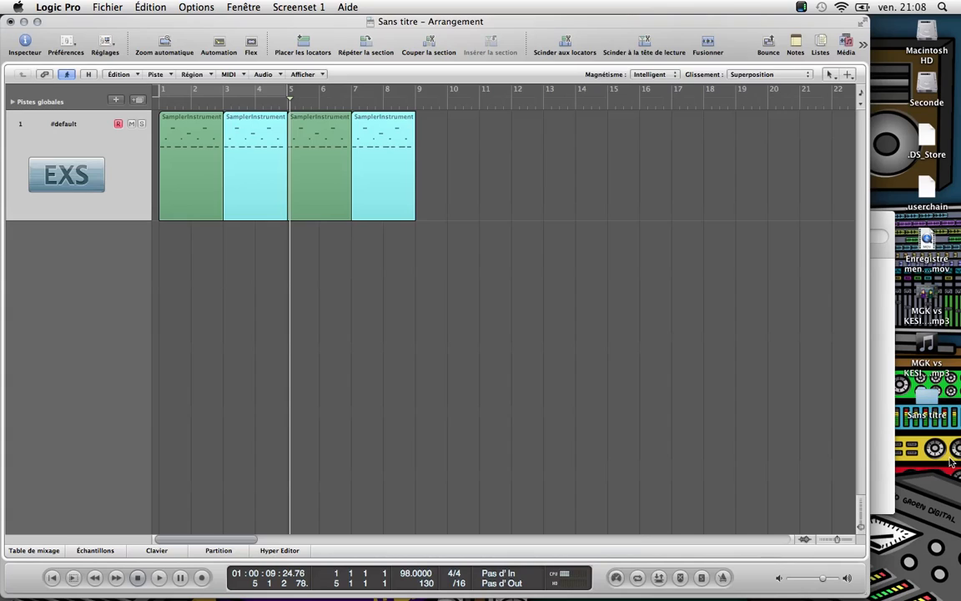
click(874, 387)
click(540, 281)
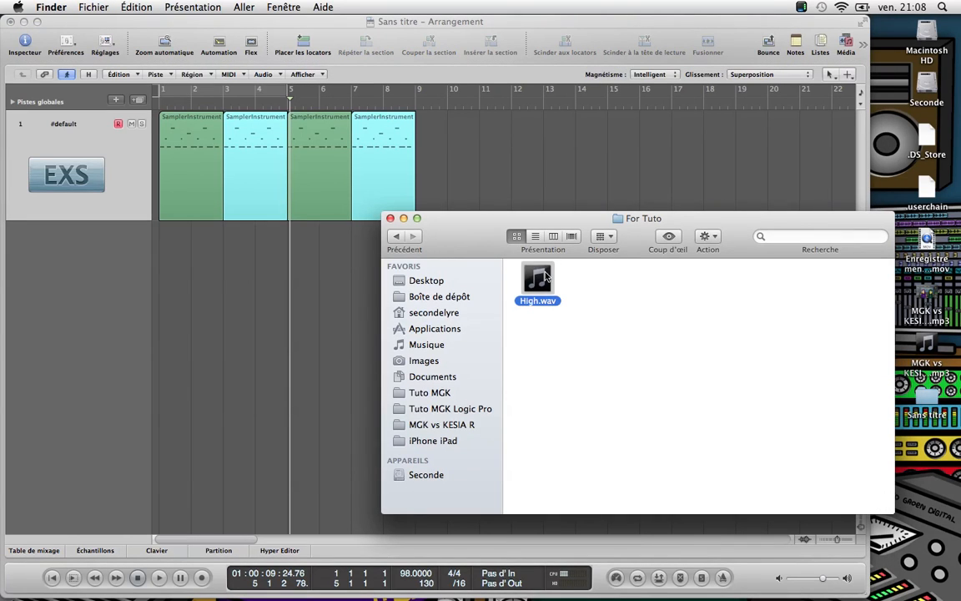
key(space)
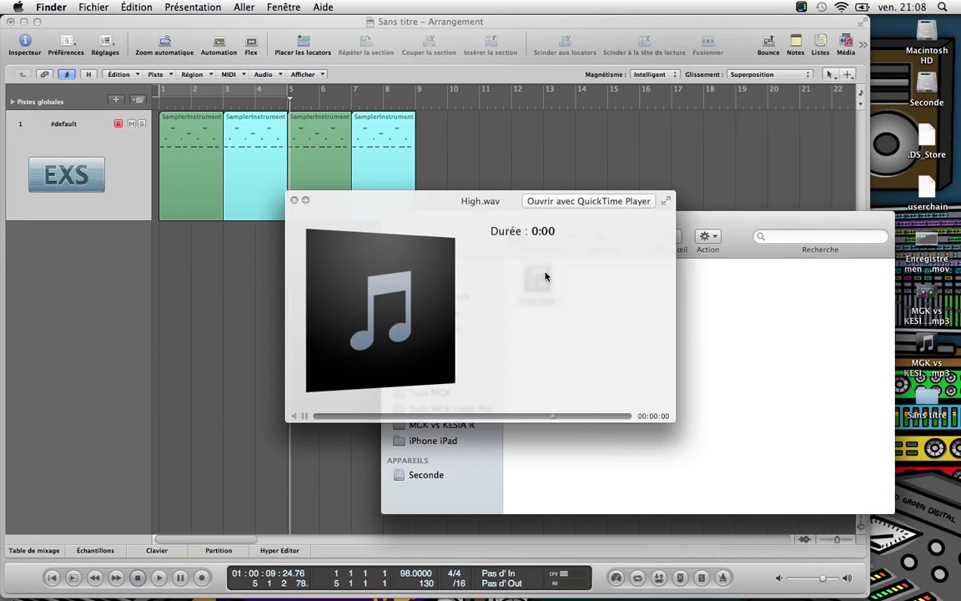
key(space)
drag(539, 281, 174, 255)
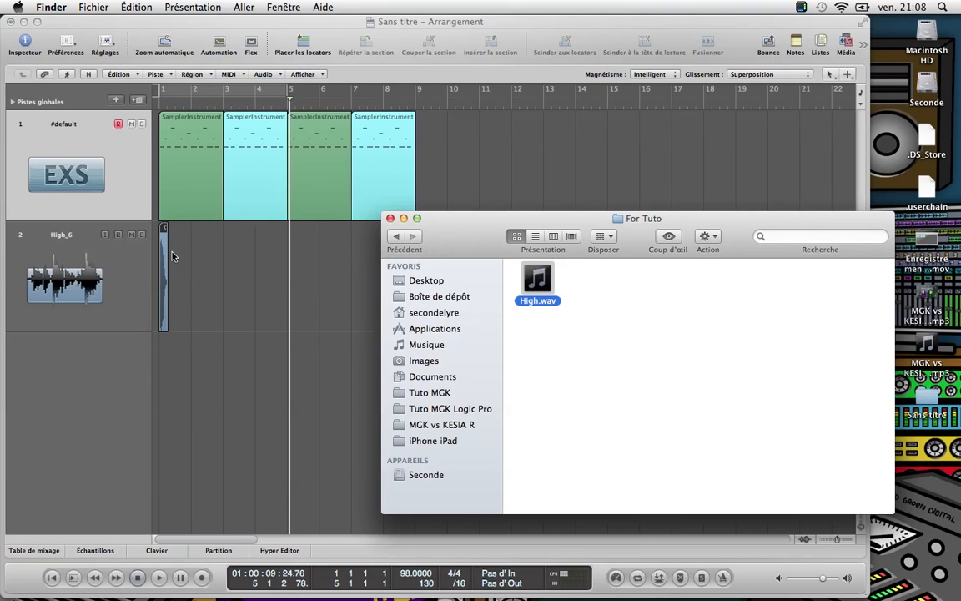
Select the High_6 audio region at bar 1 and mute the #default sampler track
click(175, 262)
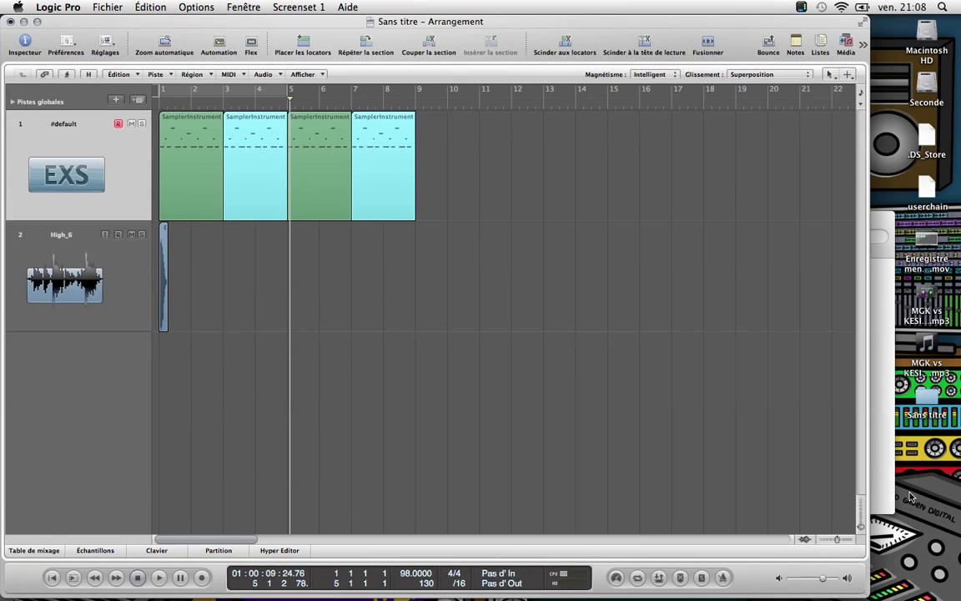
click(845, 540)
drag(847, 543, 849, 543)
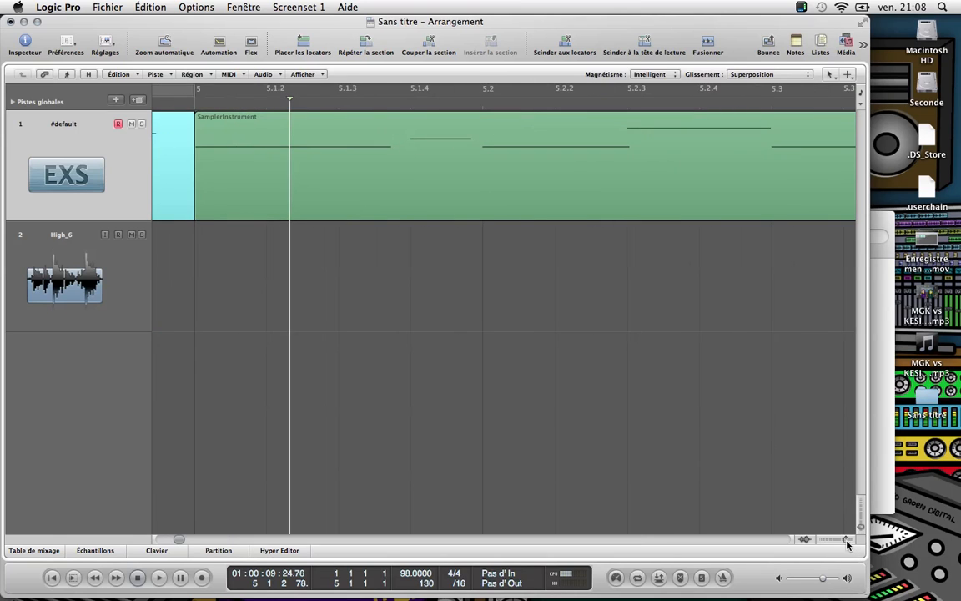
scroll(297, 217, left, 15)
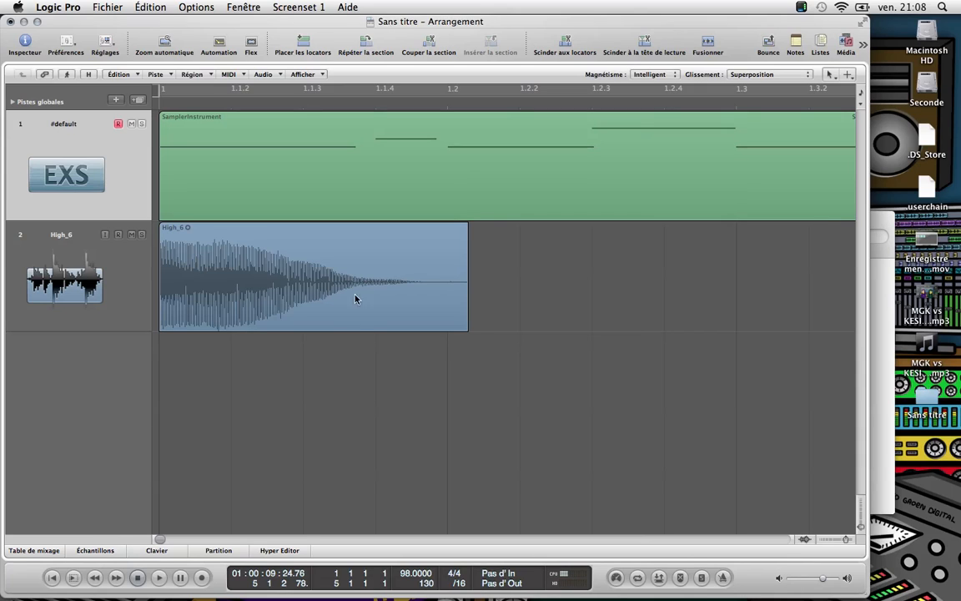
click(239, 288)
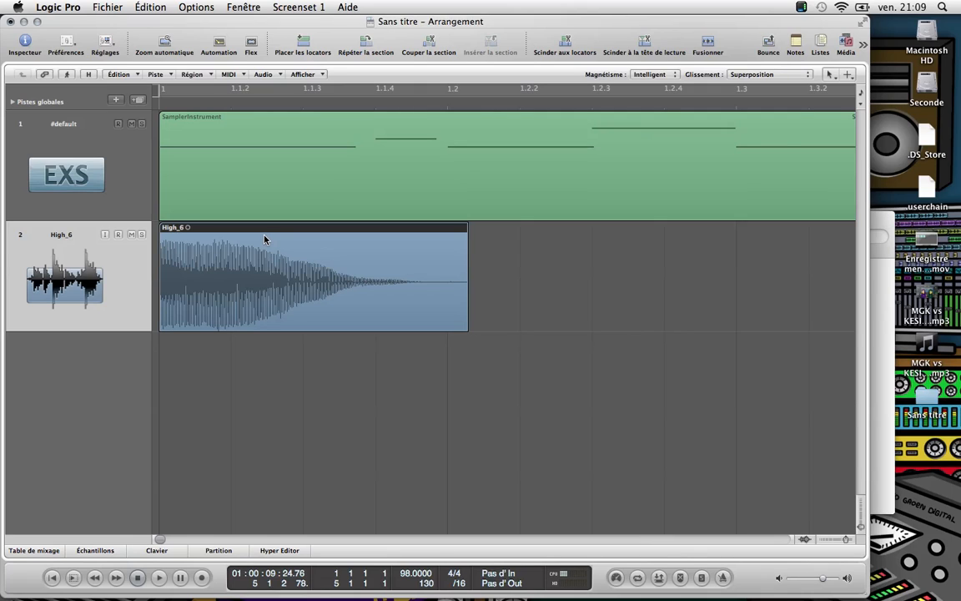
click(131, 123)
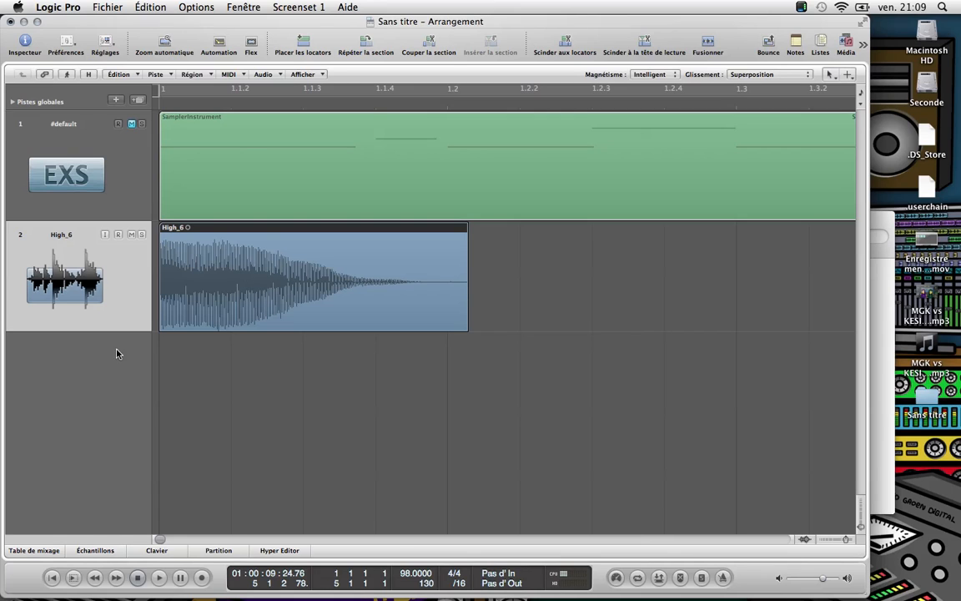
Show the inspector, set the High_6 region's gain to -6 dB and listen to the result
key(i)
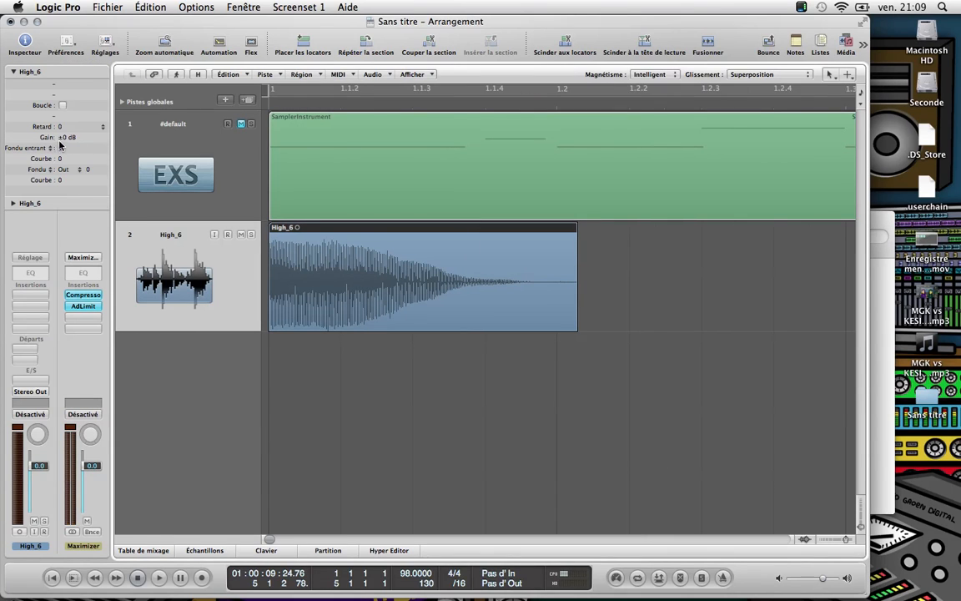
drag(65, 138, 65, 148)
click(234, 268)
key(space)
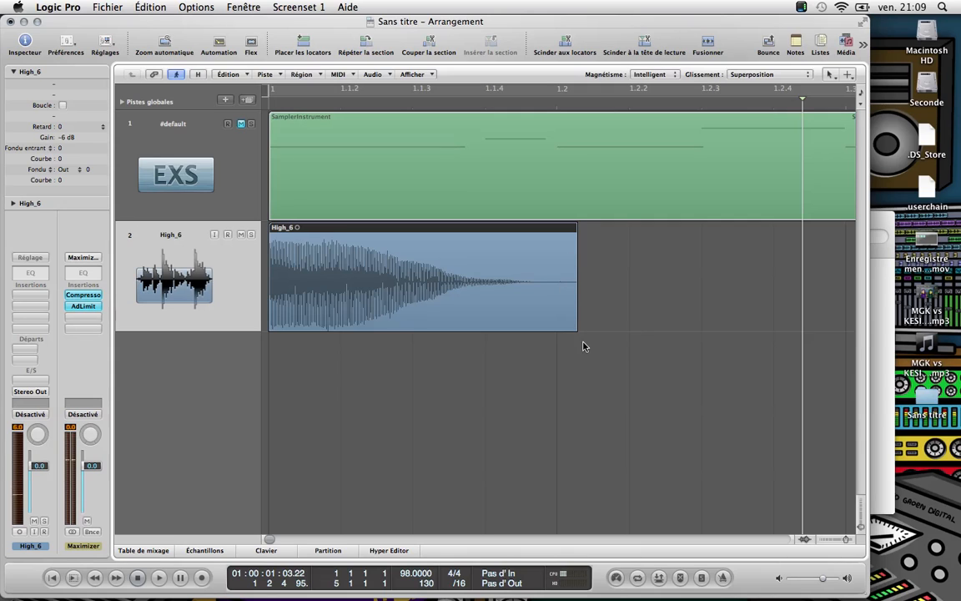
Trim the end of the High_6 region to about midway between 1.1.4 and 1.2, and play it back
drag(575, 329, 522, 328)
key(space)
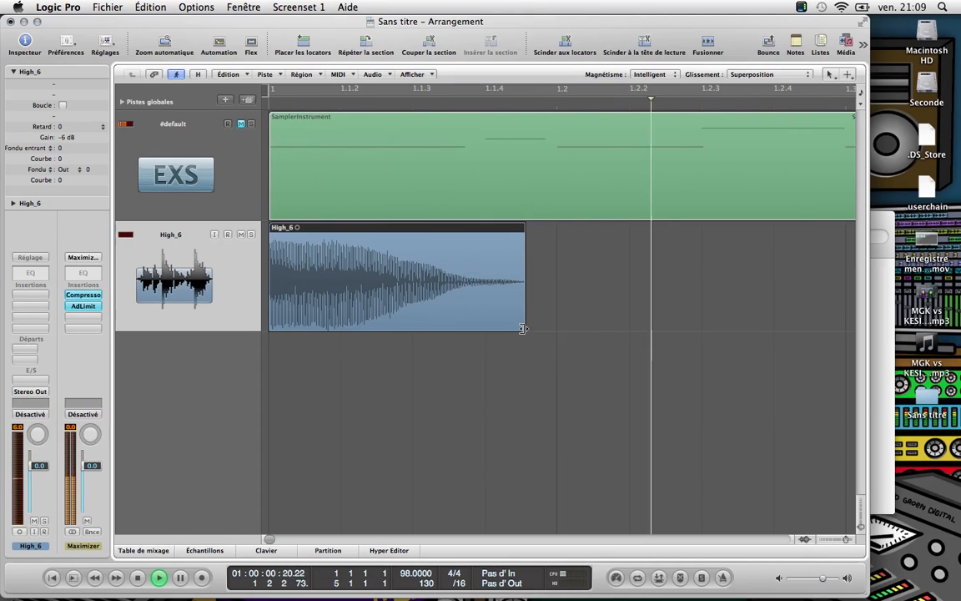
key(space)
Add a fade-out of 78 with a curve of -48 to the end of the High_6 region, and enlarge the arrangement window
click(848, 76)
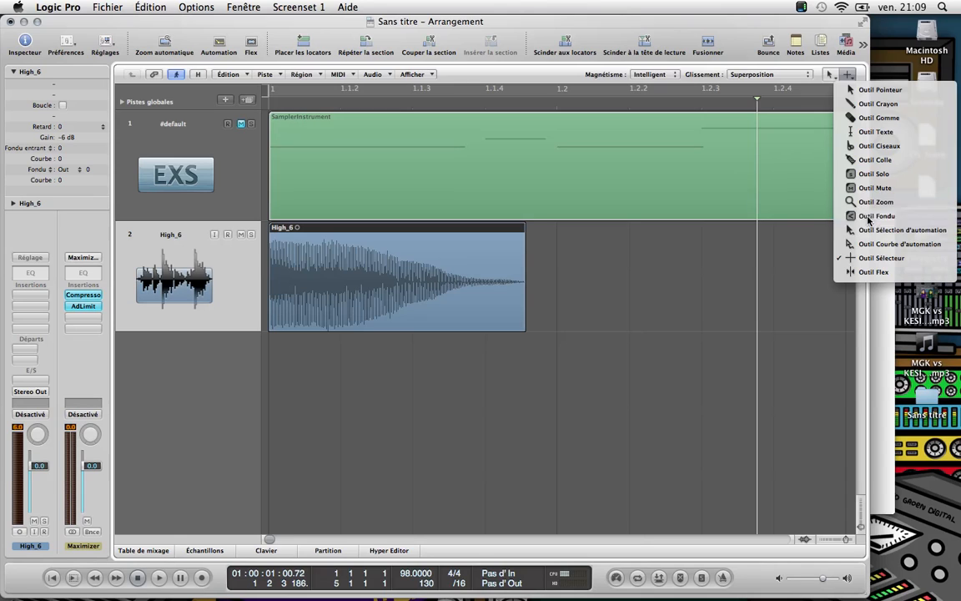
click(872, 216)
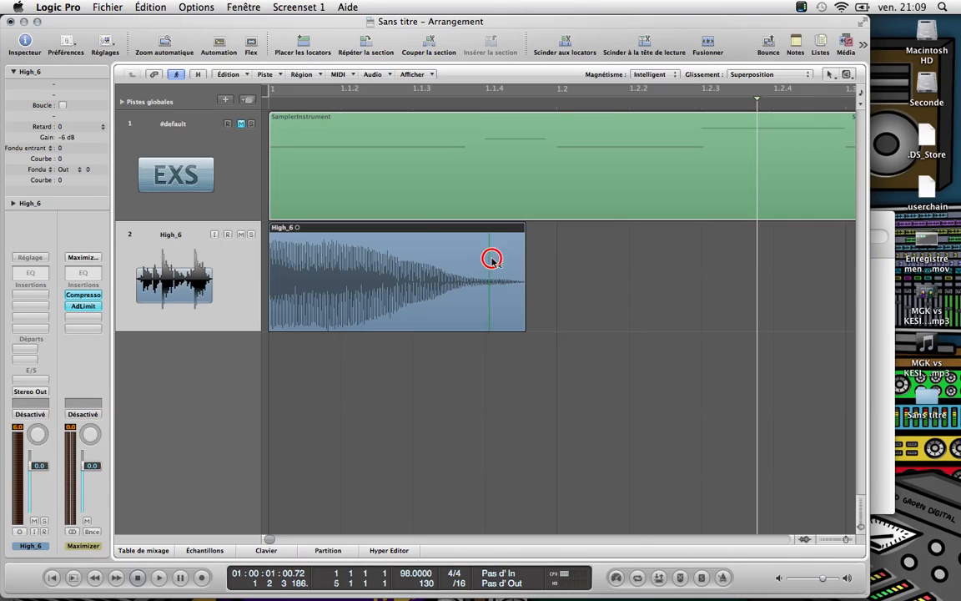
drag(489, 260, 596, 266)
drag(500, 273, 536, 275)
click(36, 21)
click(938, 75)
click(939, 76)
click(941, 76)
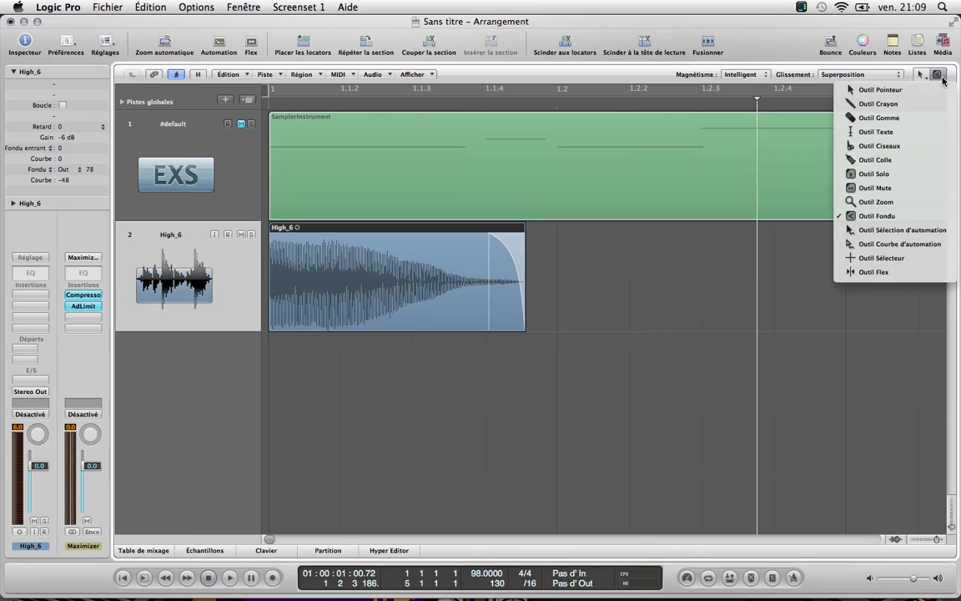
click(636, 369)
Play the faded High_6 region twice from the start of the project to check how it sounds
key(Return)
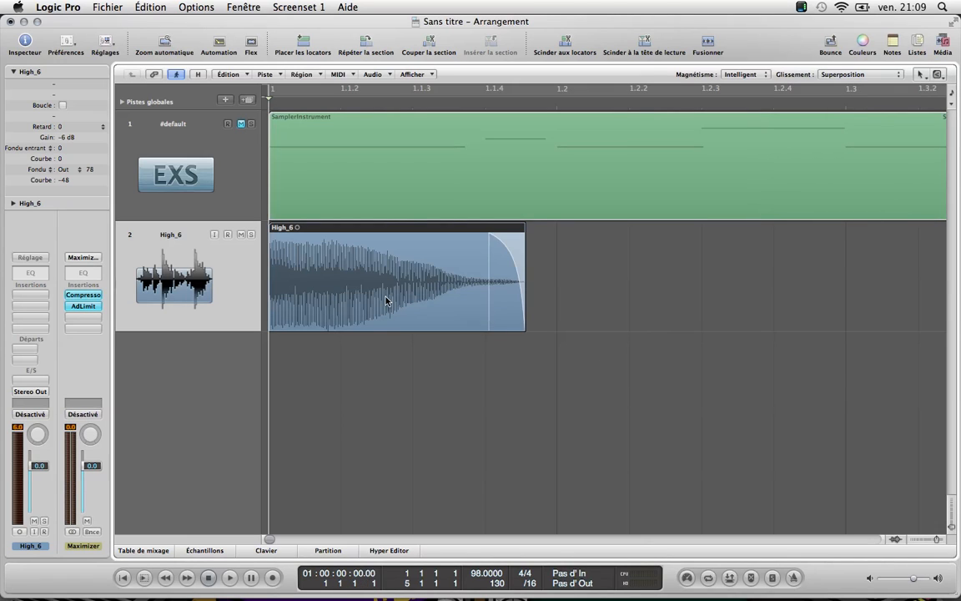
key(space)
key(space)
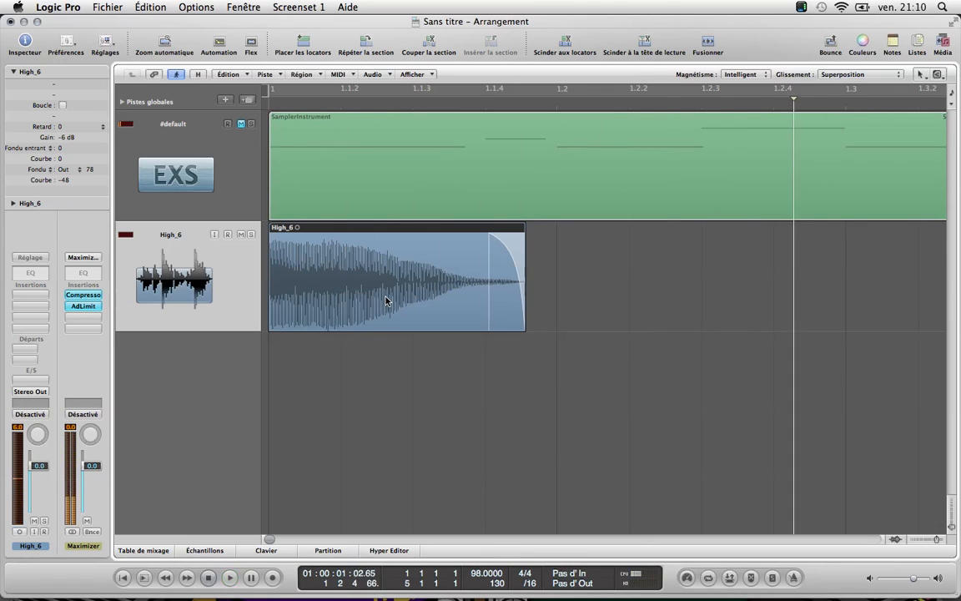
key(Return)
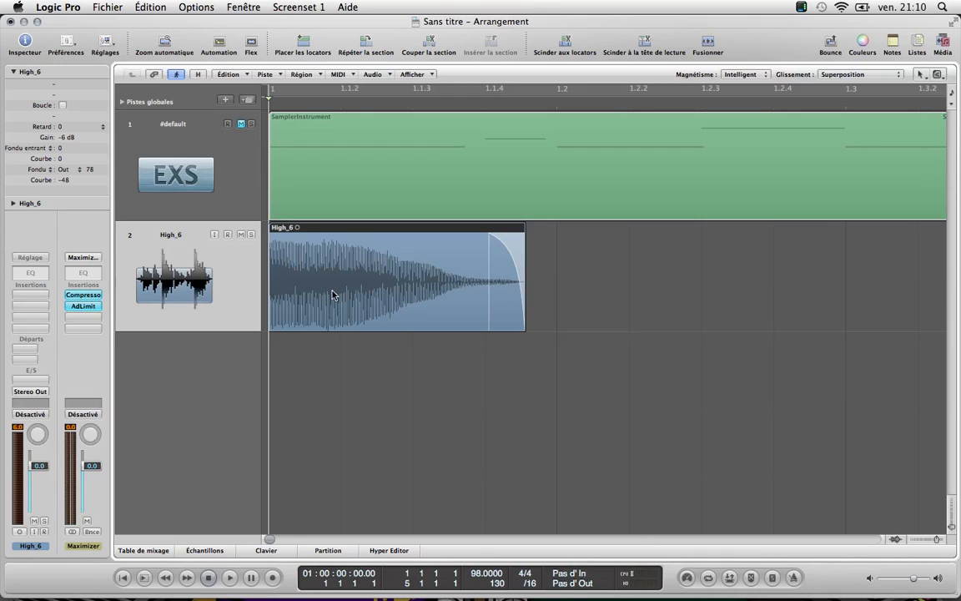
key(space)
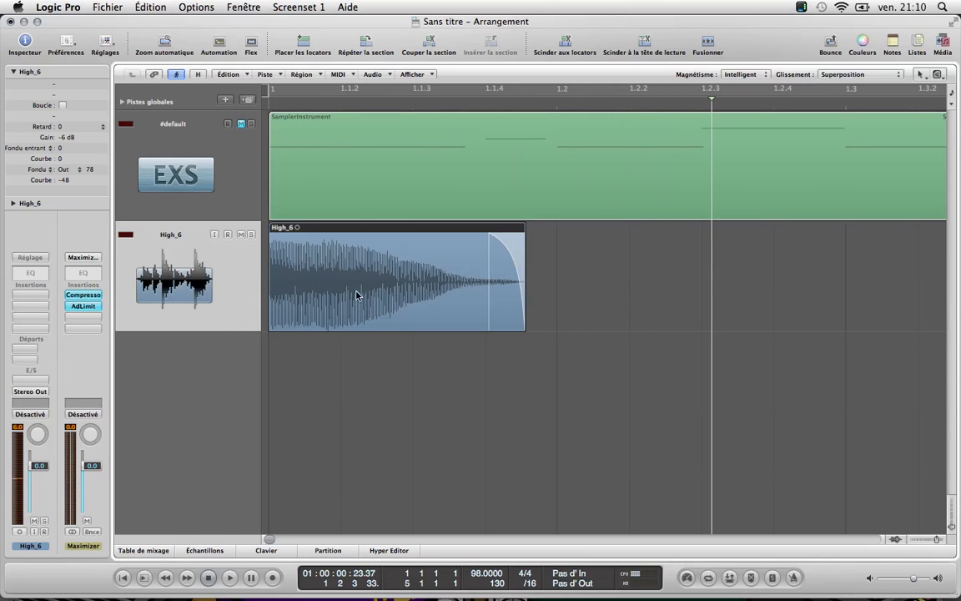
Insert the Waves Audio Unit WavesTune Lite in mono on the High_6 channel strip
click(30, 294)
mouse_move(49, 420)
mouse_move(37, 454)
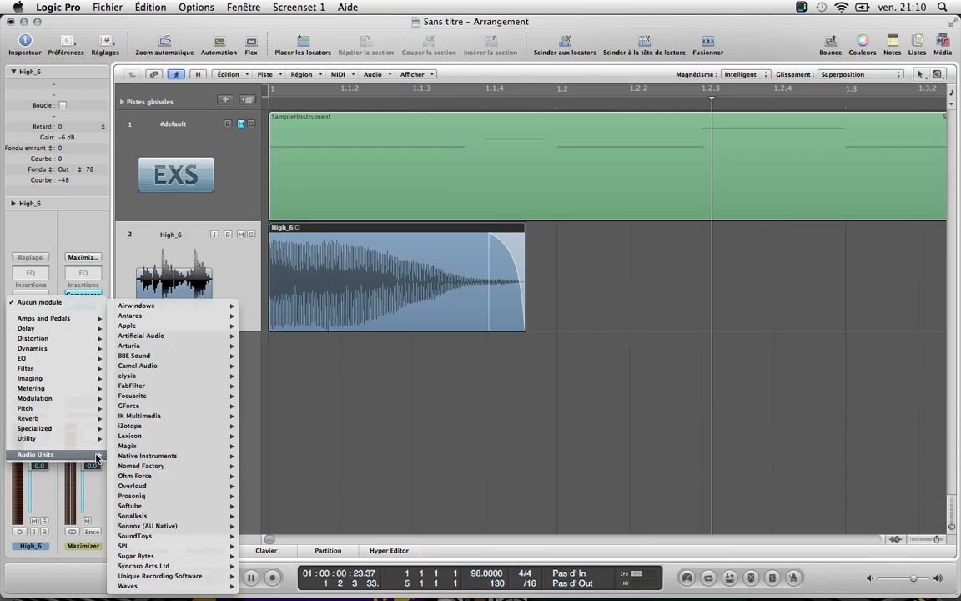
mouse_move(179, 586)
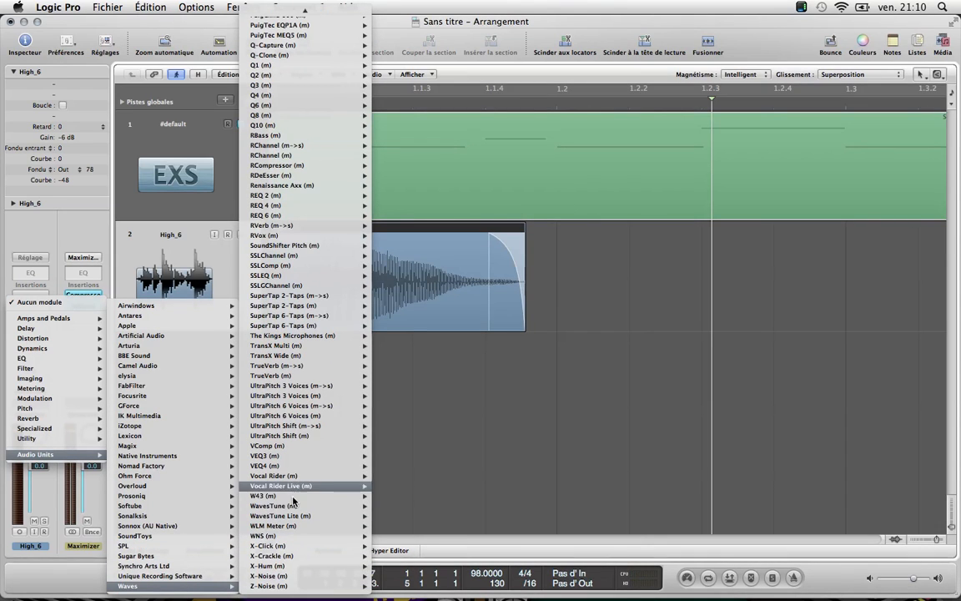
mouse_move(333, 516)
click(389, 517)
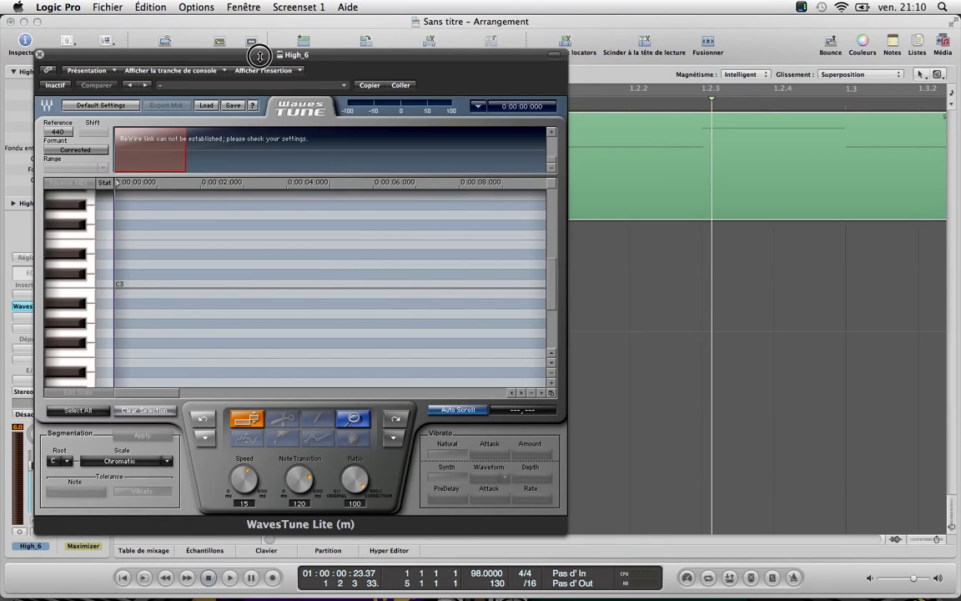
drag(259, 56, 566, 47)
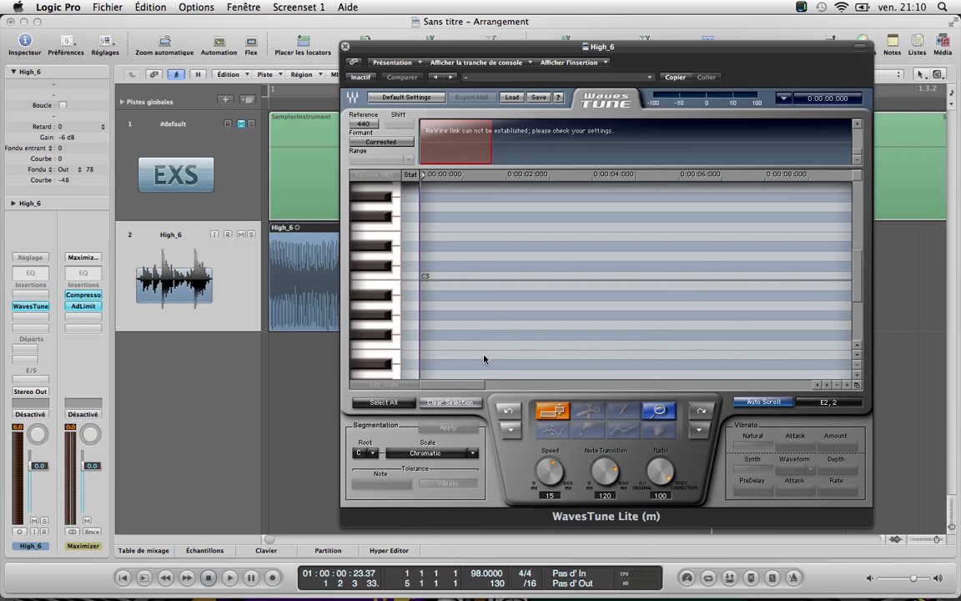
Close the WavesTune Lite window and move the High_6 region so it starts at bar 2
key(Return)
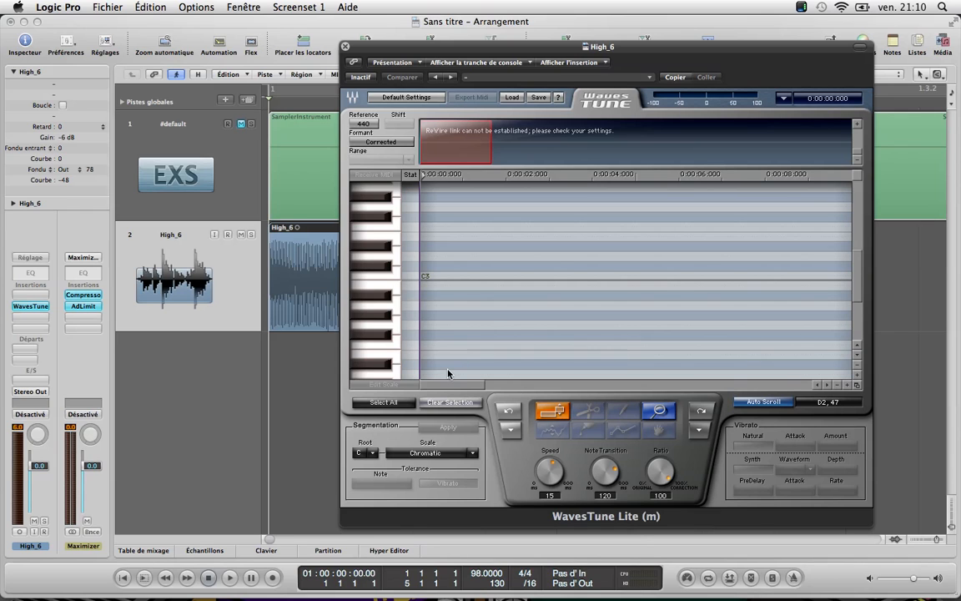
drag(407, 47, 715, 103)
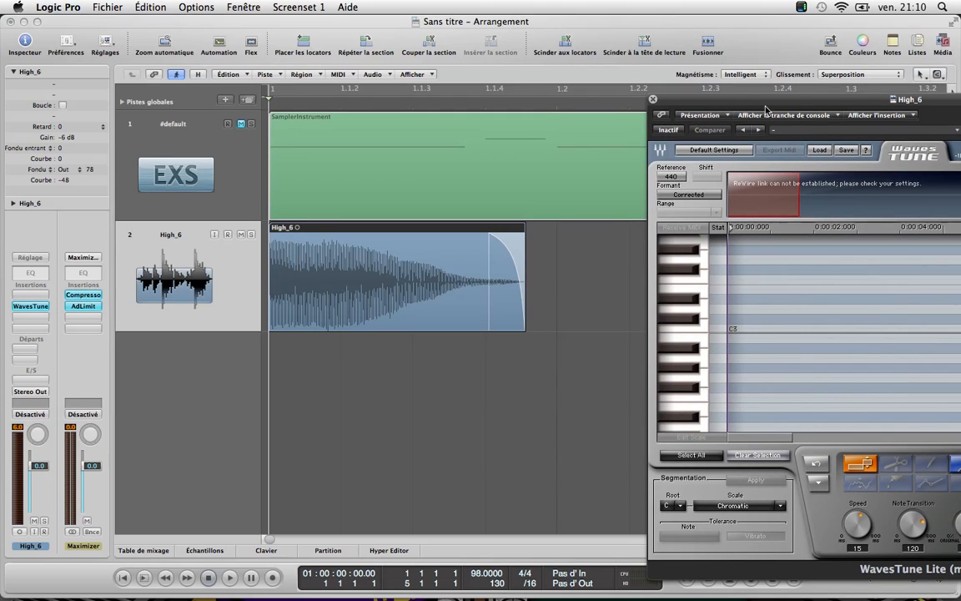
click(653, 101)
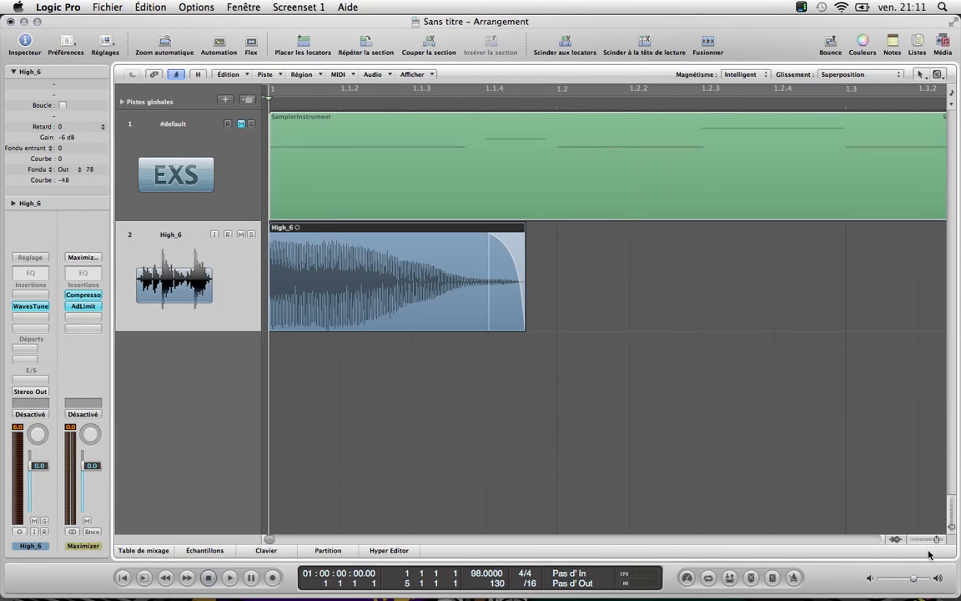
drag(935, 540, 903, 540)
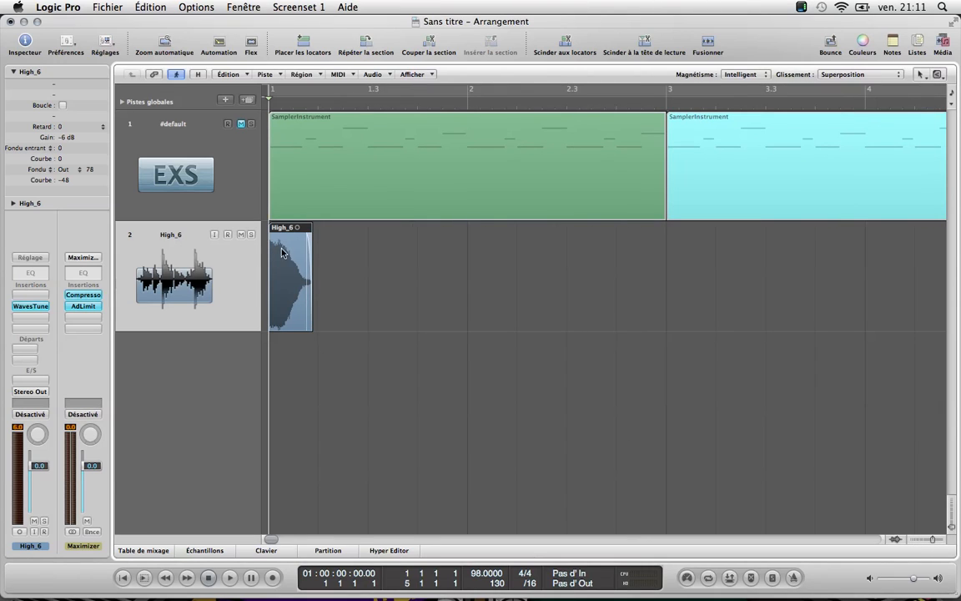
drag(274, 247, 469, 233)
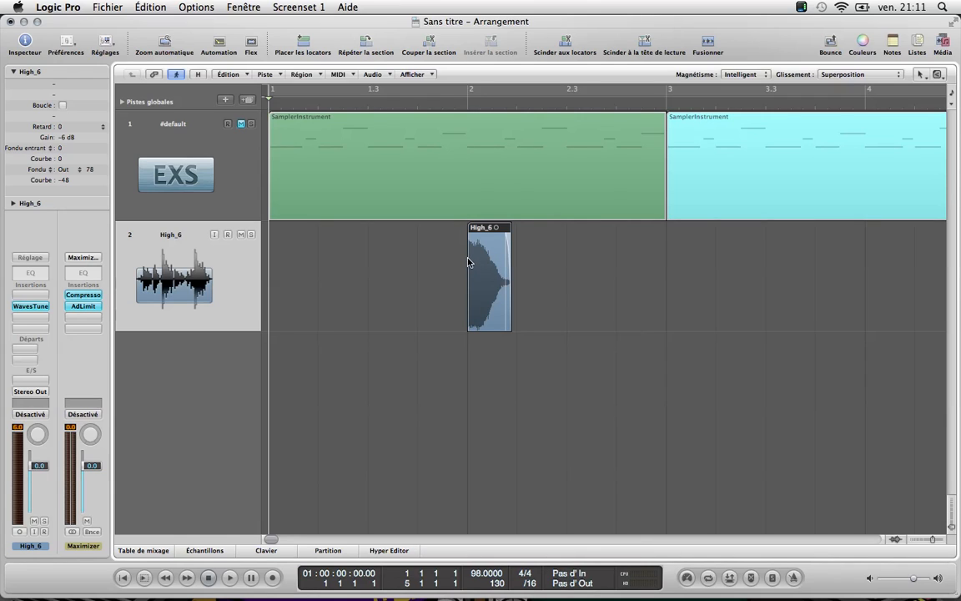
Reopen WavesTune Lite above shortened arrangement tracks, and play the project from bar 1 to scan the High_6 region's pitch
click(23, 308)
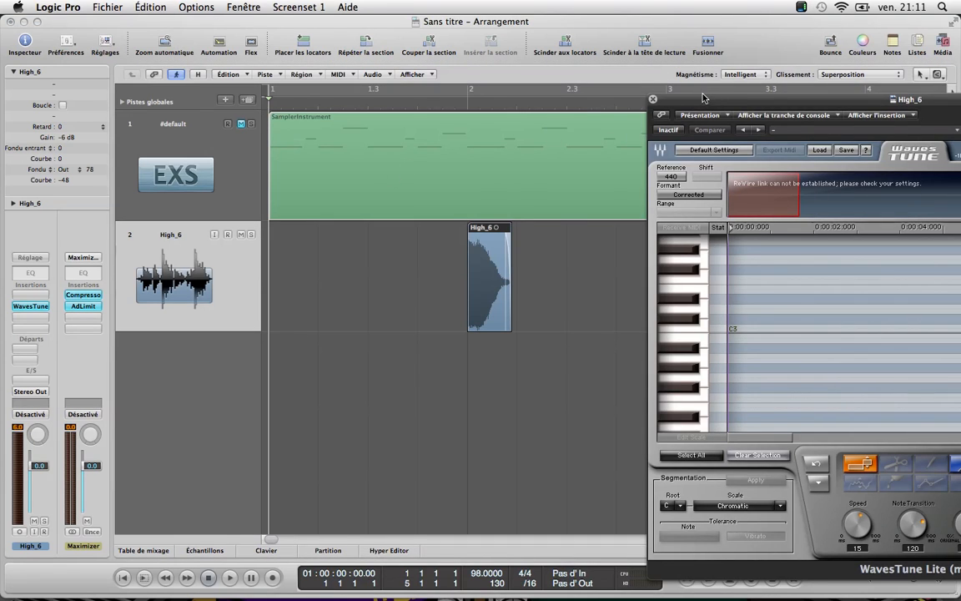
drag(700, 101, 304, 240)
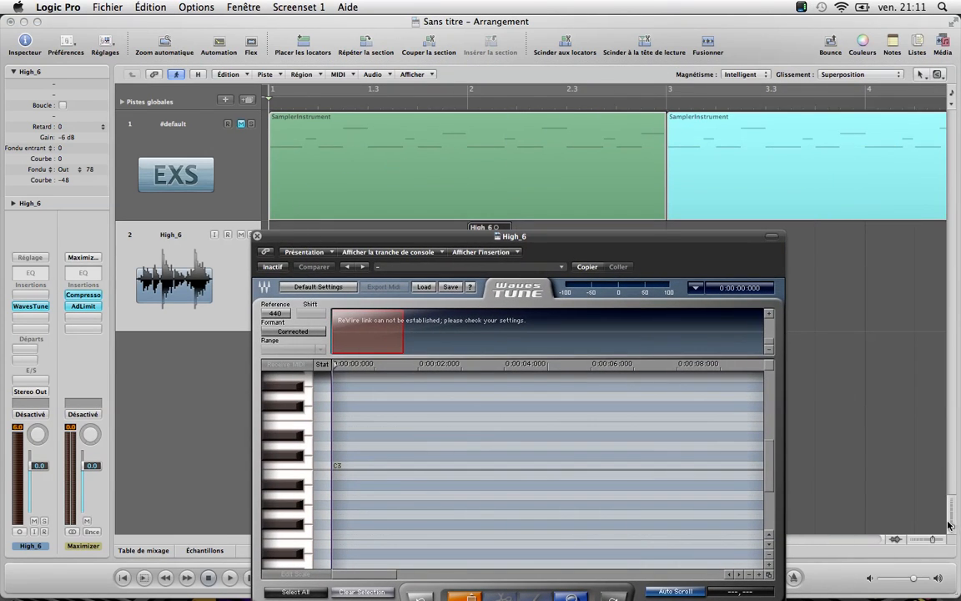
drag(952, 524, 933, 517)
drag(550, 238, 542, 182)
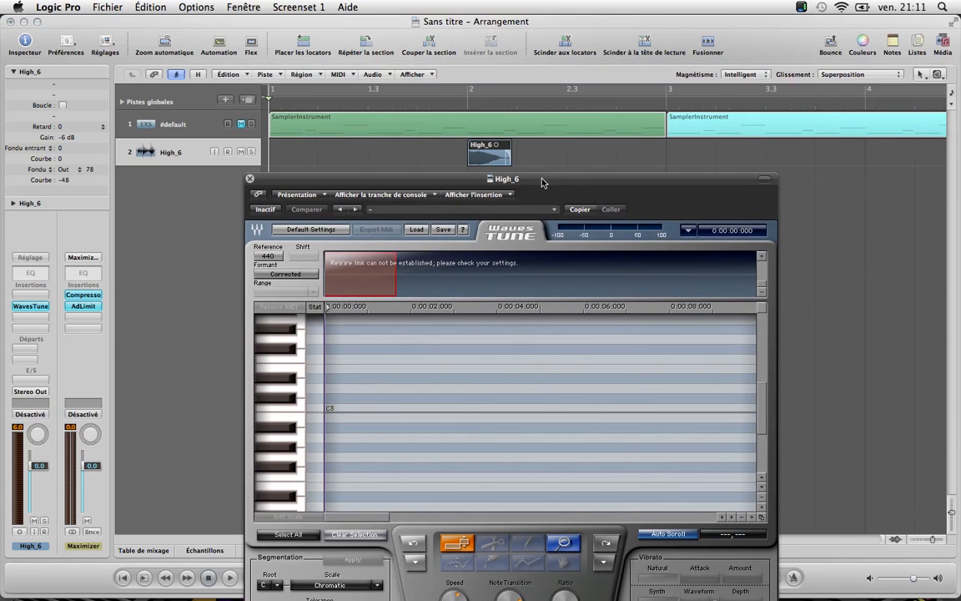
key(space)
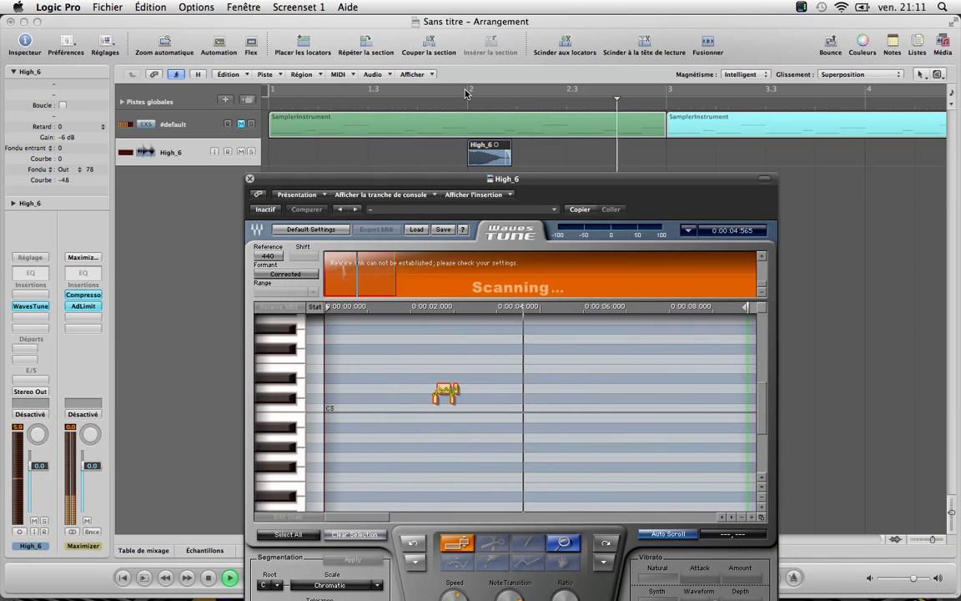
key(space)
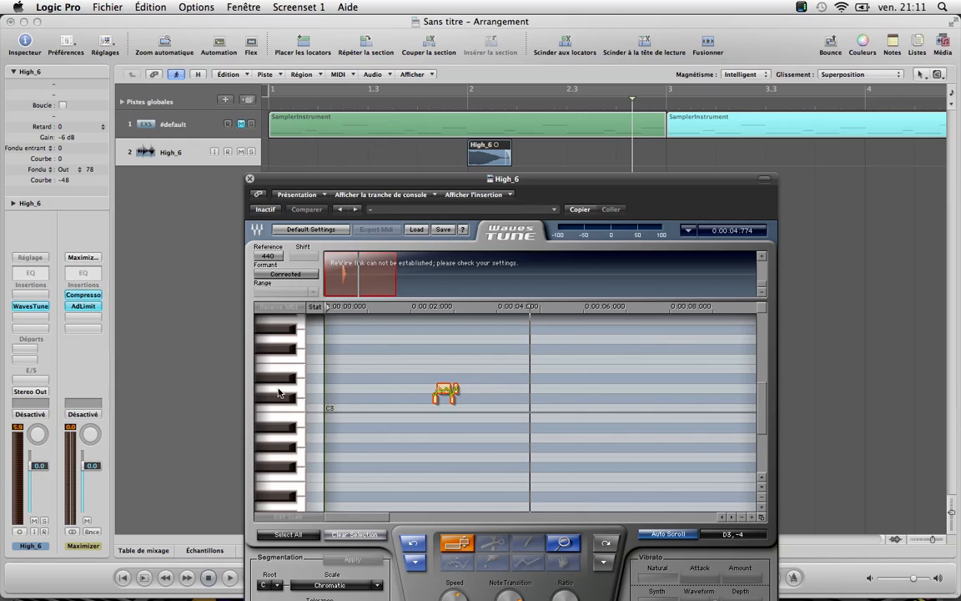
Try aligning the detected High_6 note segments on D3, and clear the selected notes from the pitch editor
drag(427, 398, 493, 404)
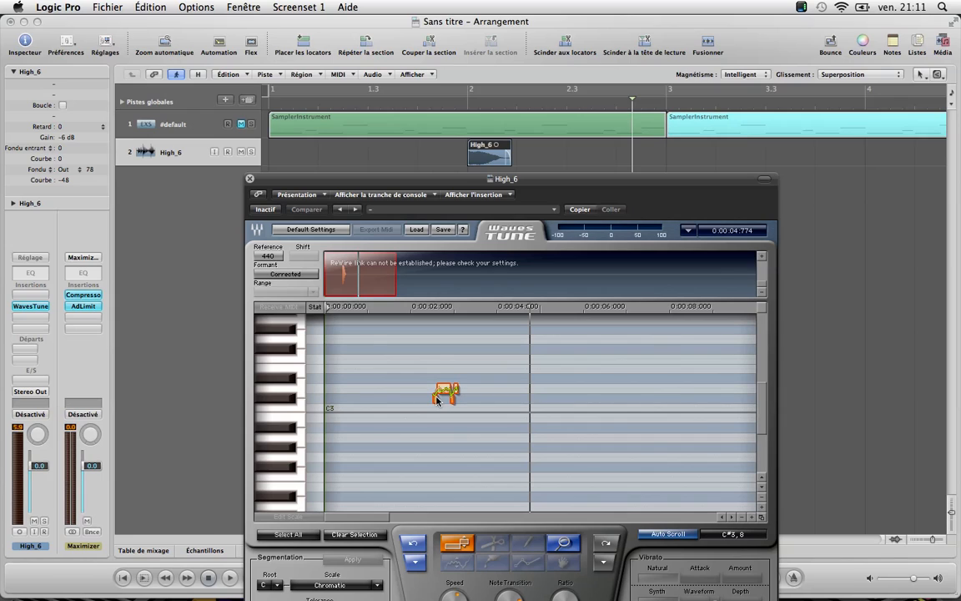
drag(437, 399, 438, 392)
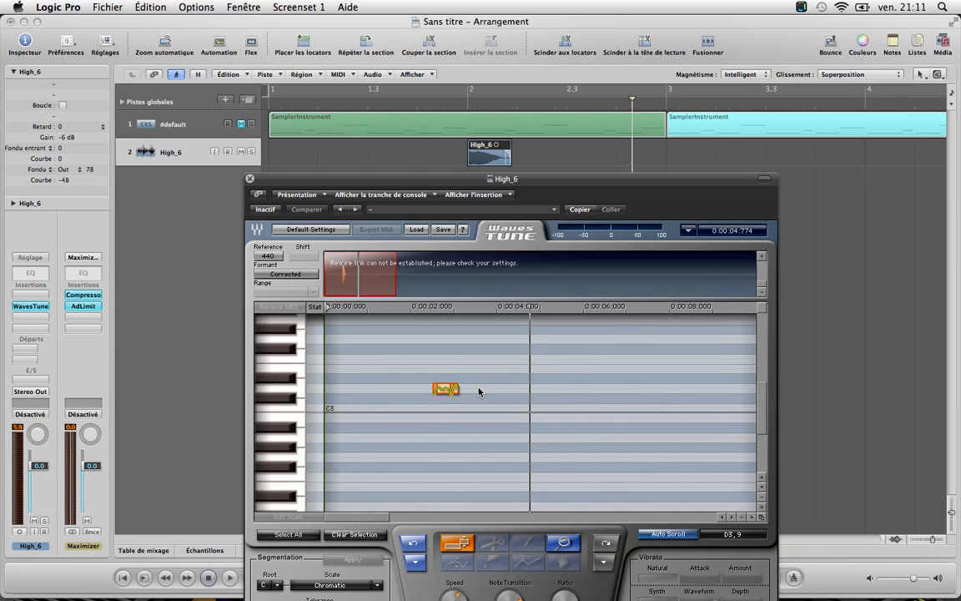
drag(434, 391, 383, 390)
click(376, 534)
Set the WavesTune segmentation root to D with the chromatic scale, and rescan the High_6 region from the project start
drag(386, 177, 398, 81)
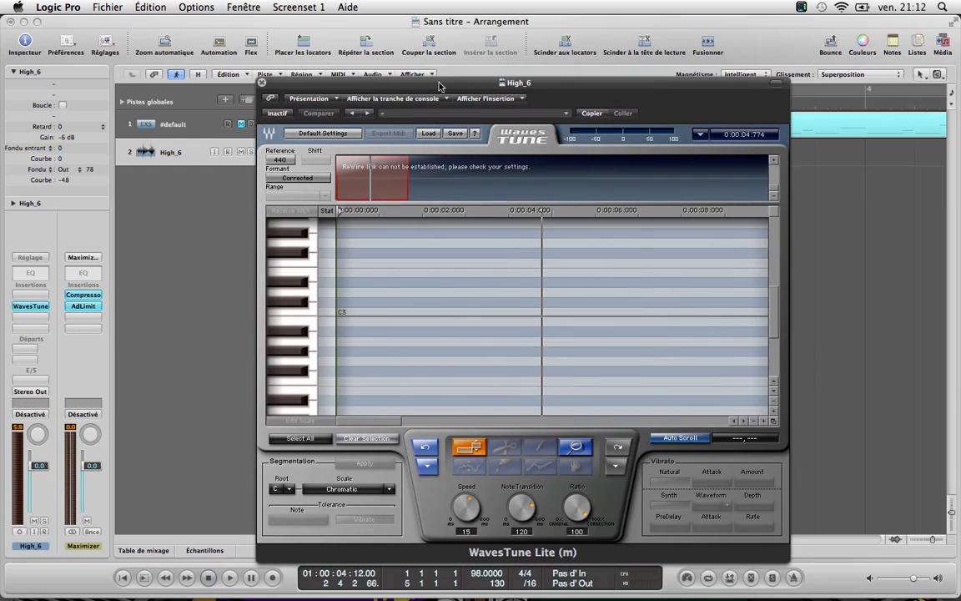
click(278, 489)
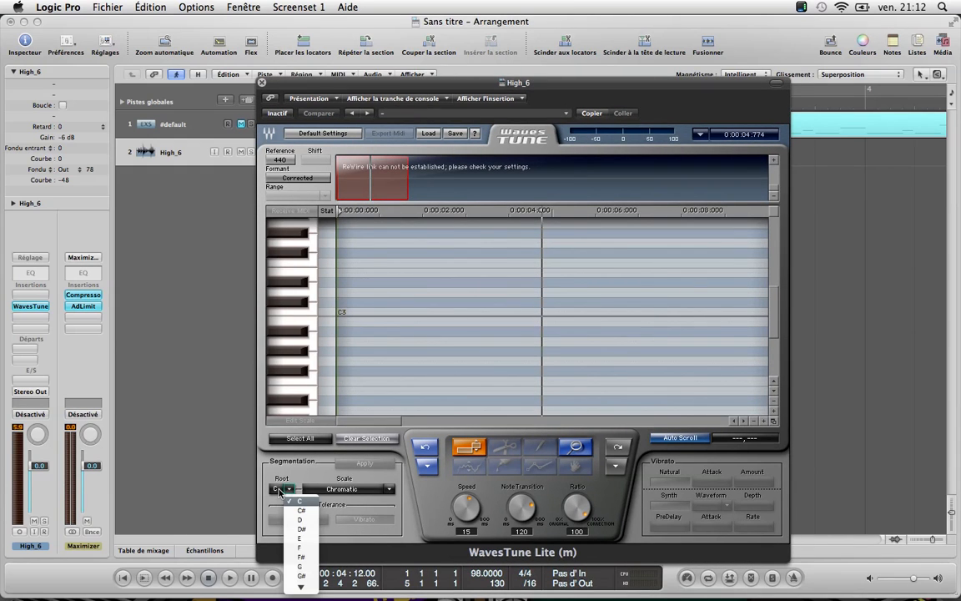
click(300, 524)
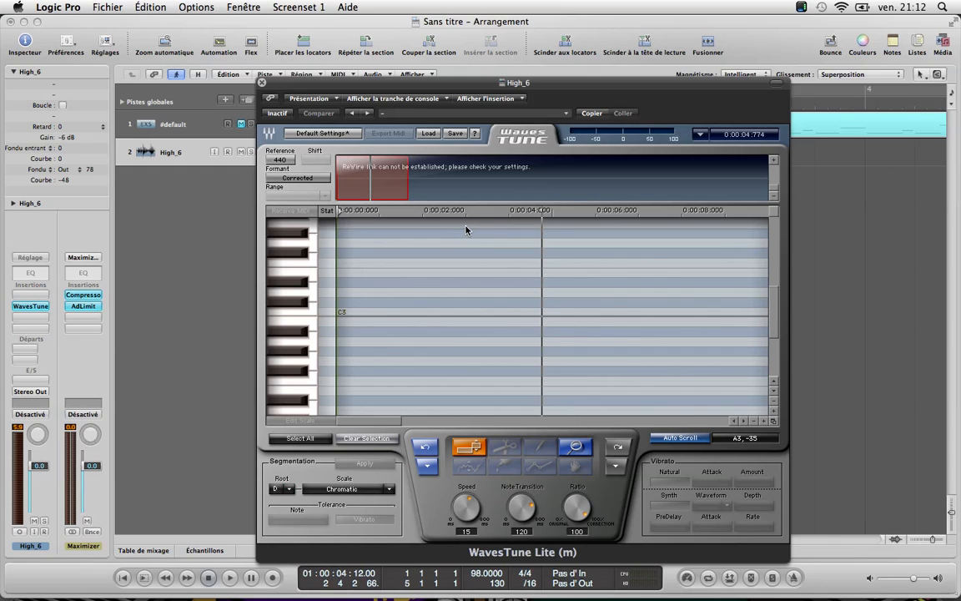
key(Return)
key(space)
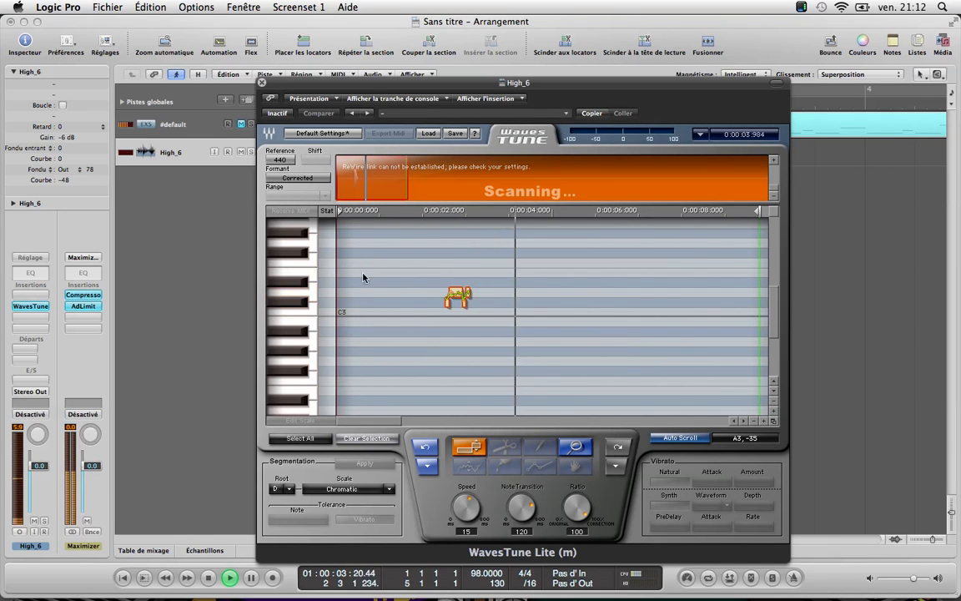
key(space)
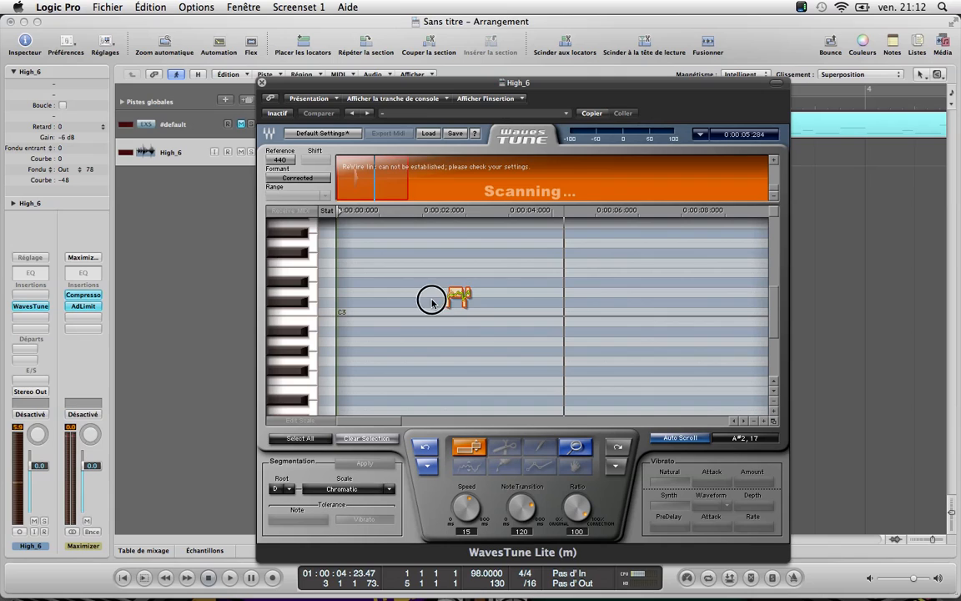
Raise the off-pitch note segments of High_6 to D3, and set a playback cycle from bar 2 to bar 3
click(448, 300)
drag(447, 299, 448, 297)
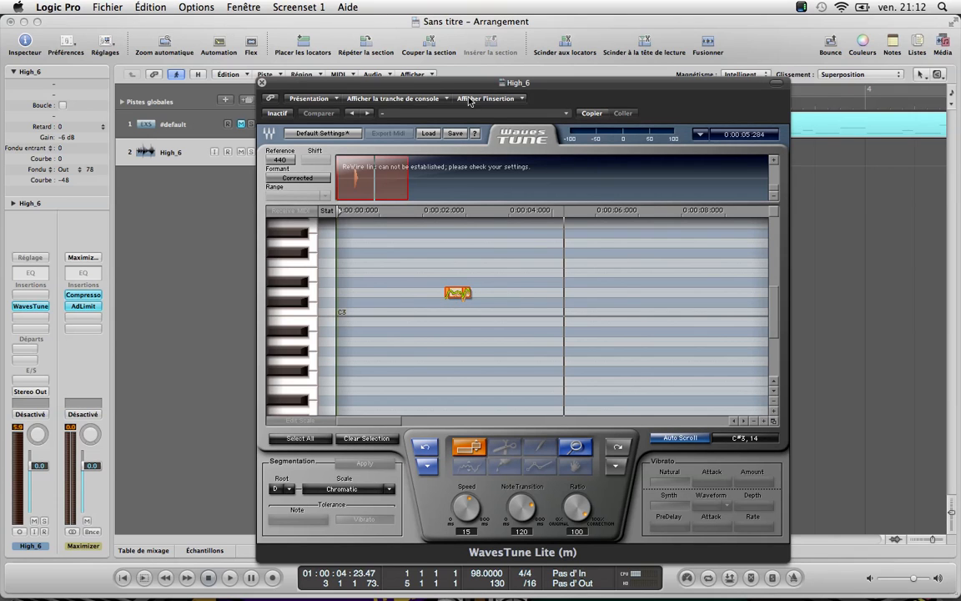
drag(400, 81, 351, 161)
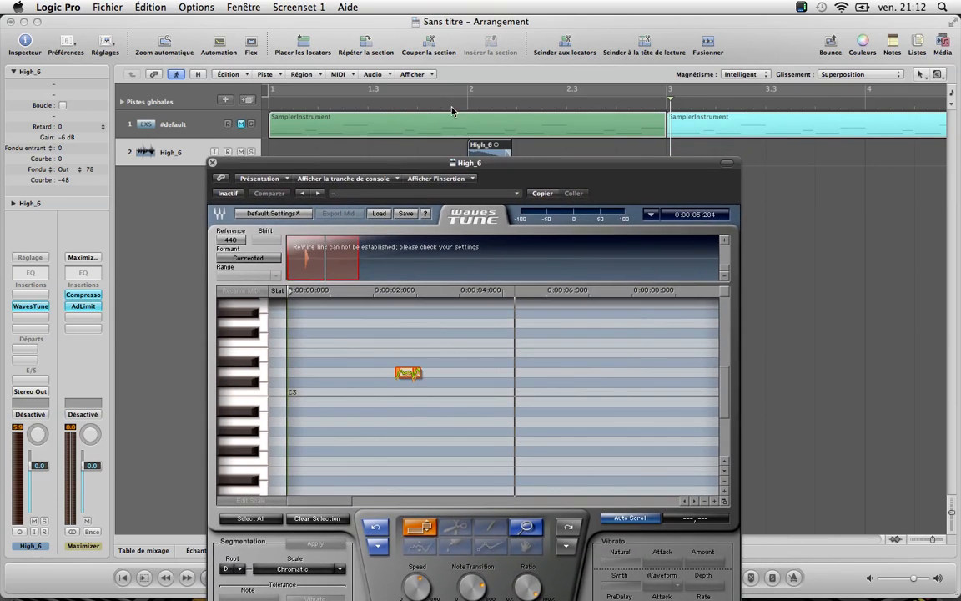
drag(422, 84, 657, 94)
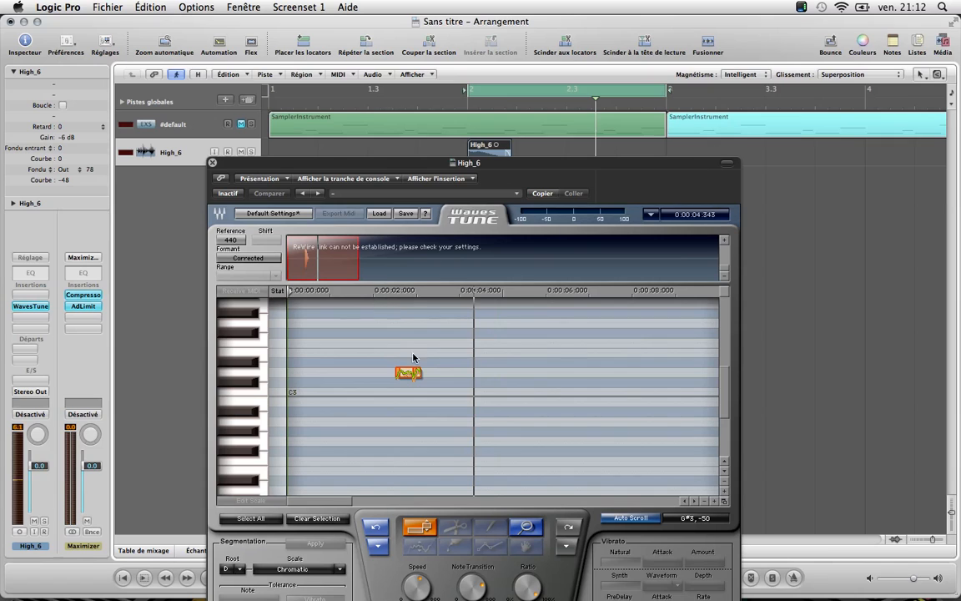
Set Speed to 2 and Note Transition to 10 for all the D3 note segments, and play the cycle
click(429, 372)
drag(429, 372, 368, 376)
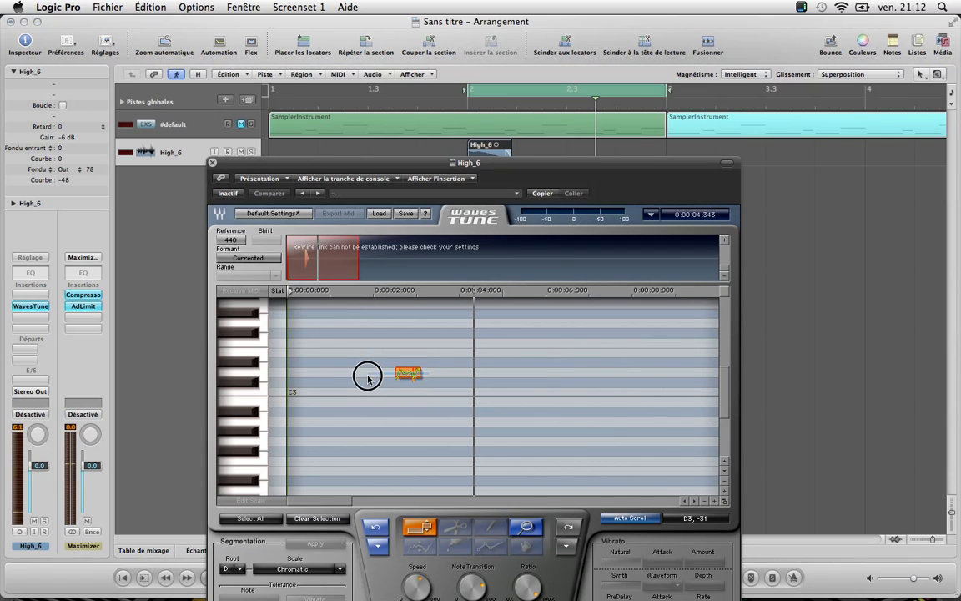
drag(548, 164, 551, 86)
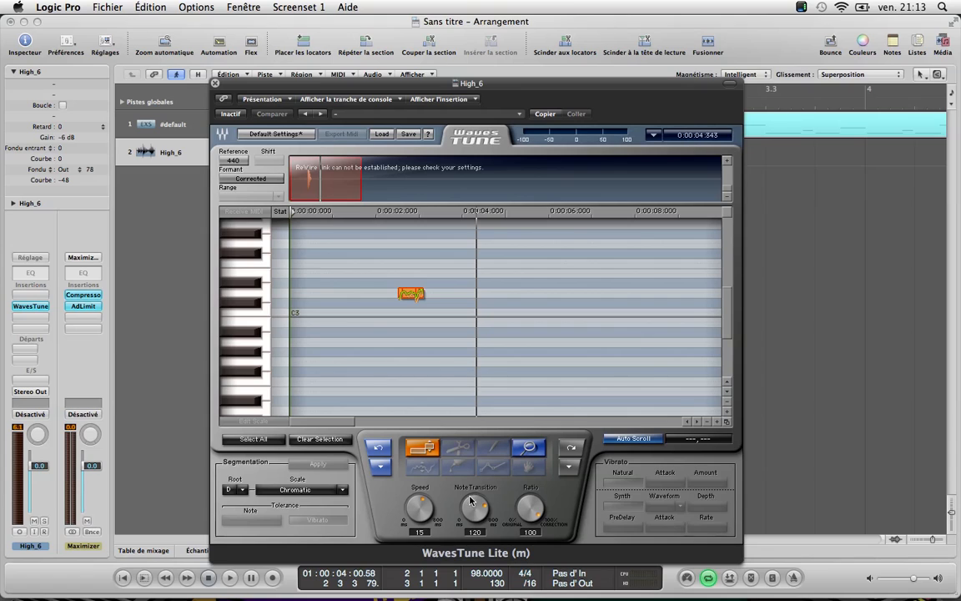
drag(474, 506, 418, 510)
key(space)
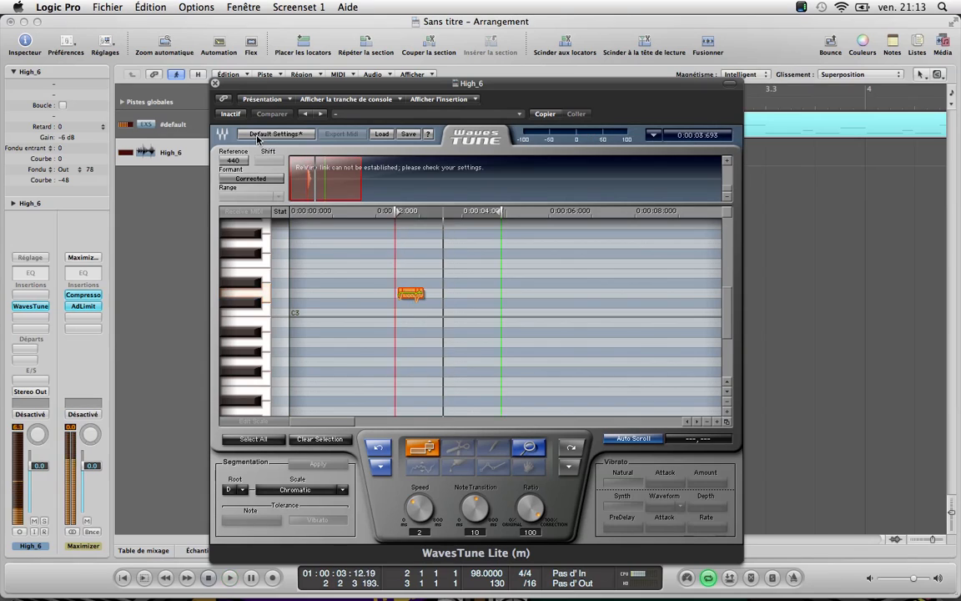
Examine the corrected pitch curve of the D3 note segments up close in the pitch editor
click(727, 412)
click(727, 412)
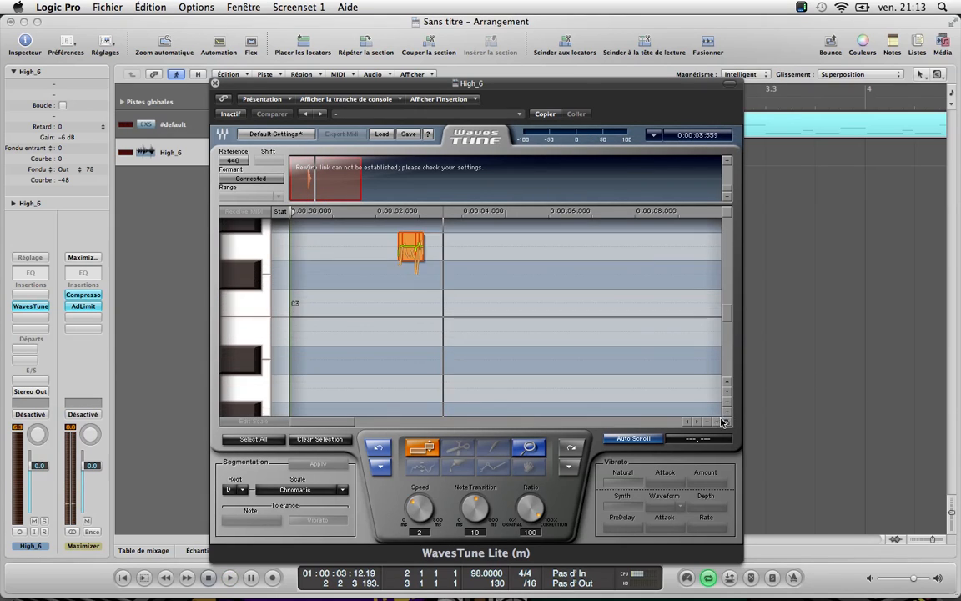
click(723, 422)
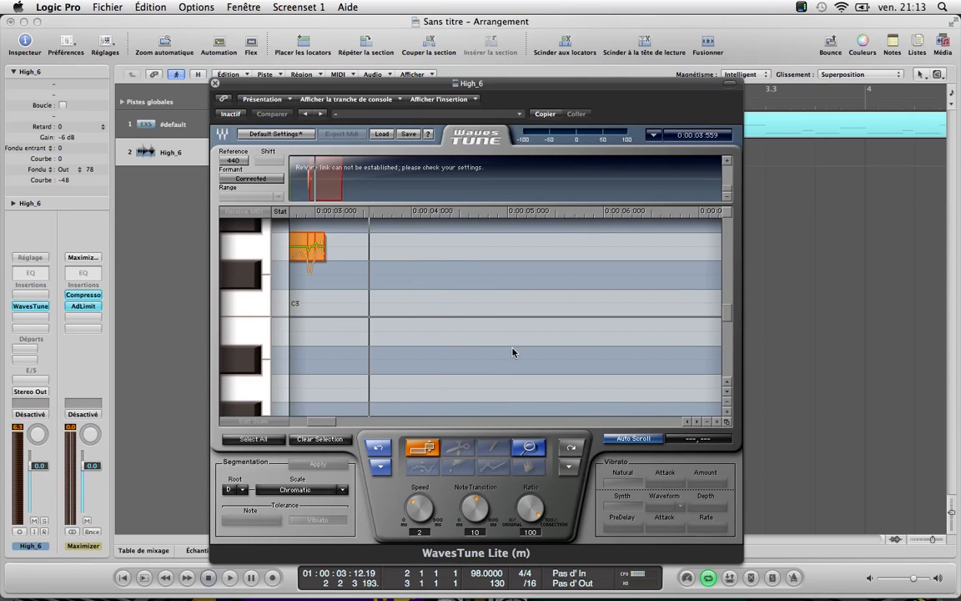
scroll(472, 326, down, 10)
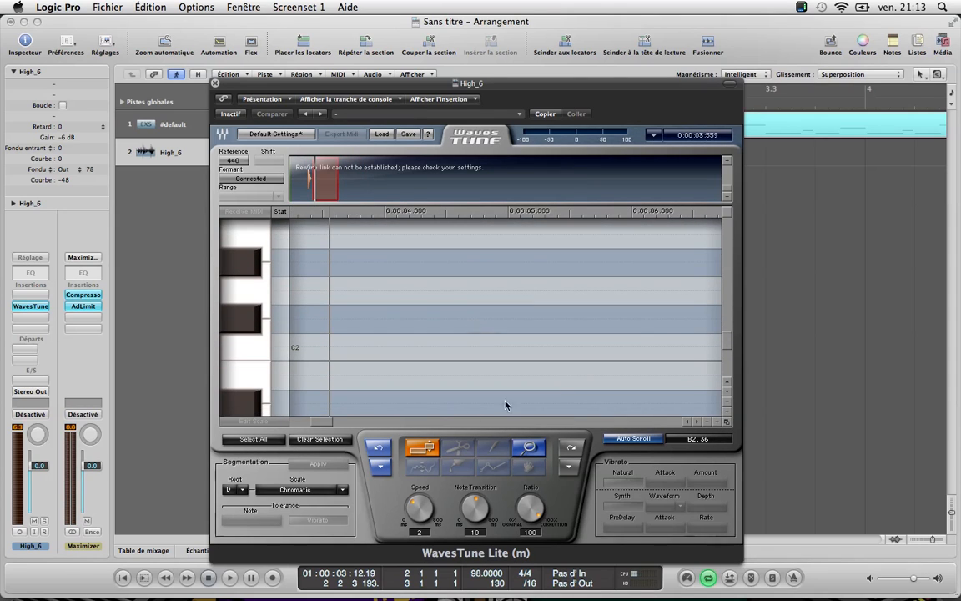
drag(320, 420, 313, 420)
scroll(398, 342, up, 5)
scroll(398, 340, up, 3)
drag(321, 426, 316, 423)
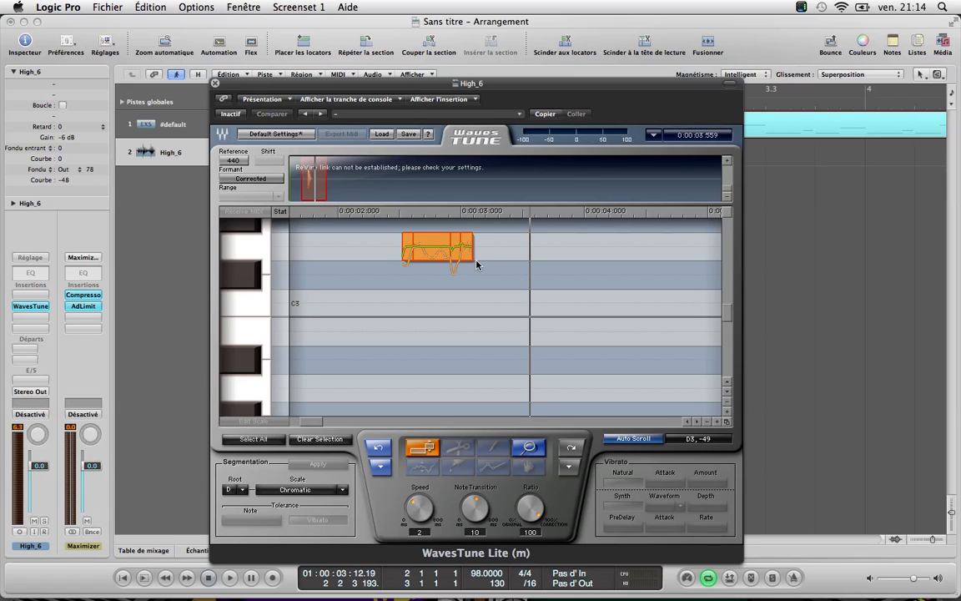
Close the WavesTune Lite window and play the cycled bar to hear the tuned High_6 region
click(215, 84)
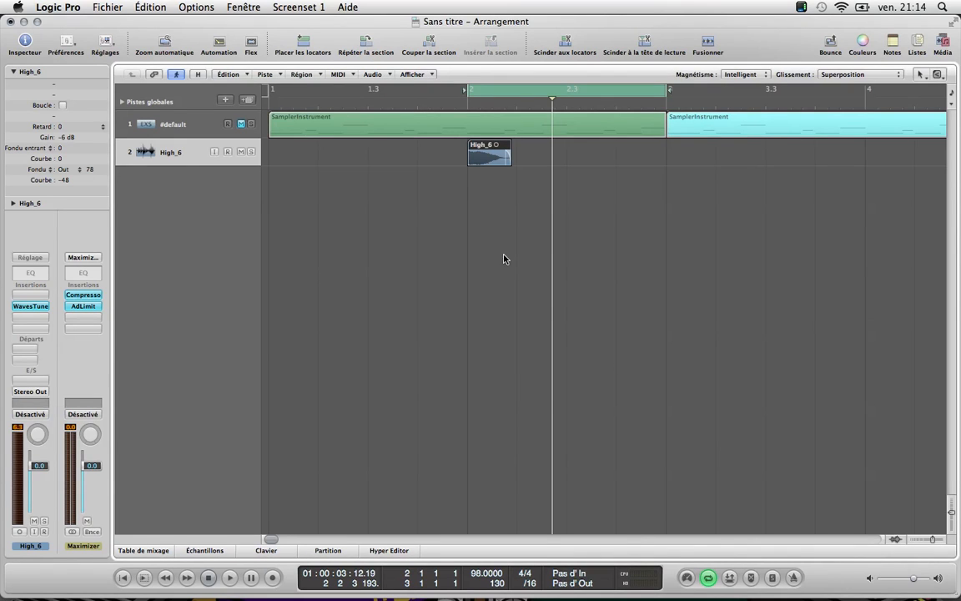
key(space)
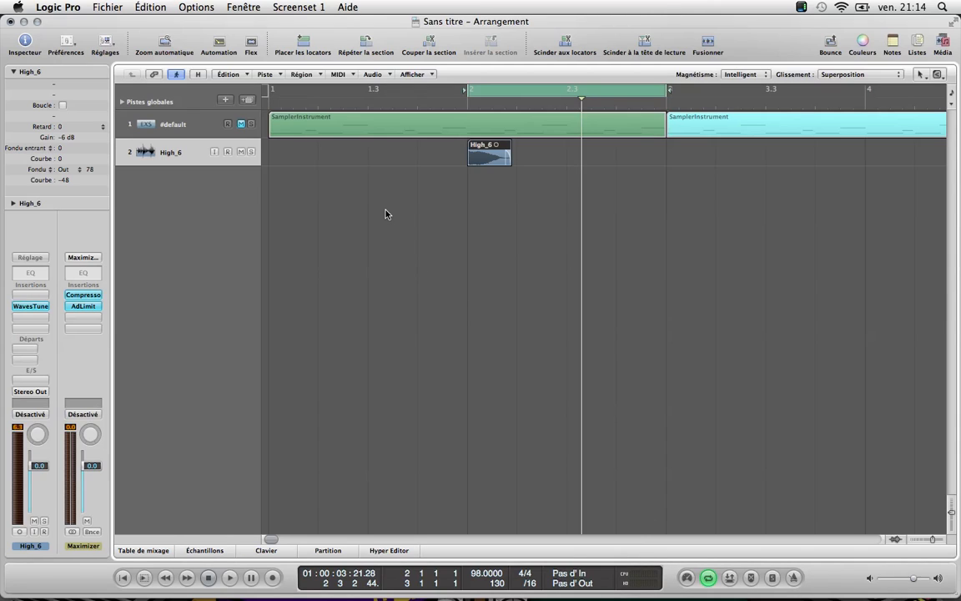
Rename the High_6 track to Vocal and hide the inspector
double_click(168, 152)
text(Vocal)
key(Return)
key(i)
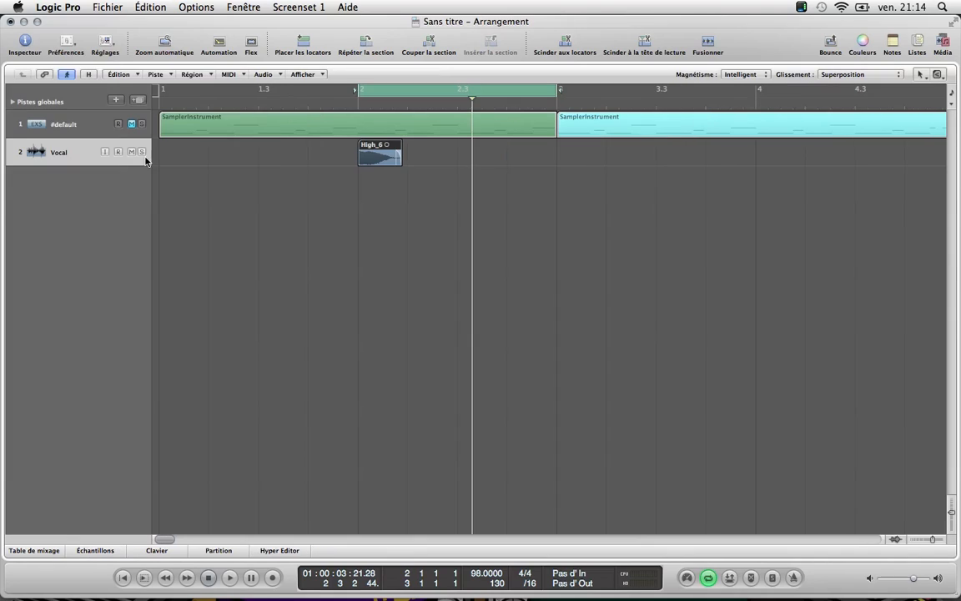
Create one stereo audio track with no input (Pas d'entrée) and its output set to Output 1-2
click(116, 99)
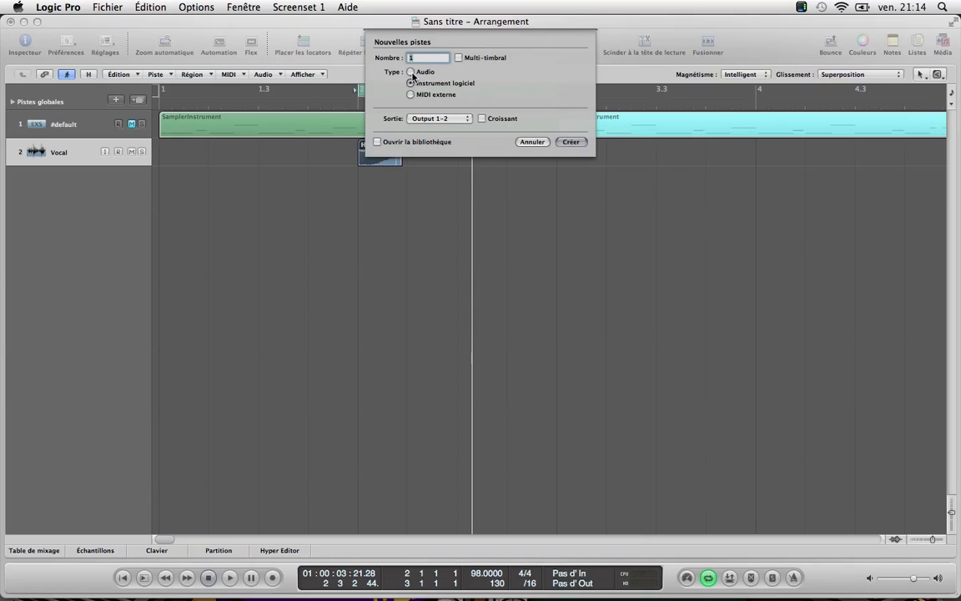
click(411, 72)
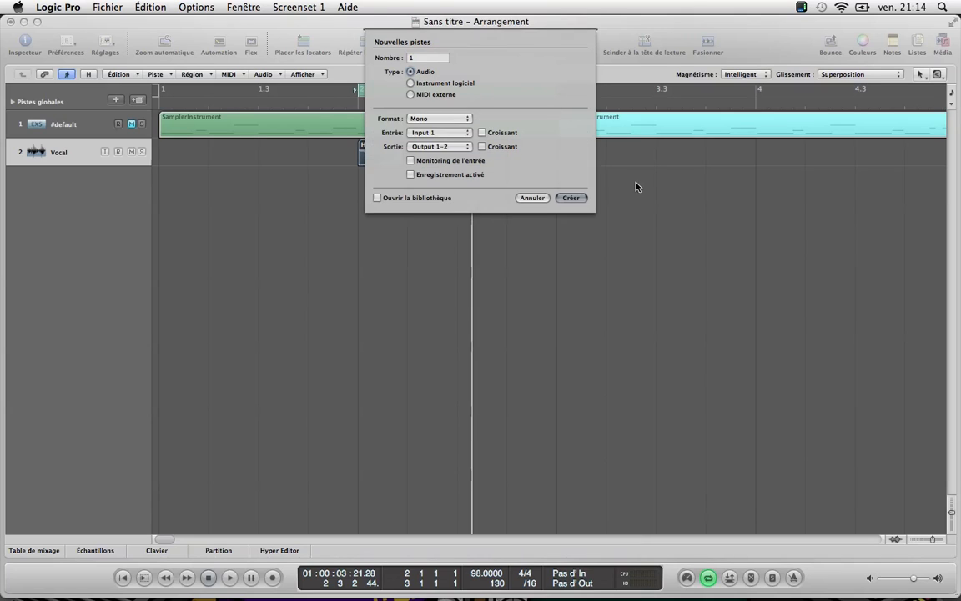
click(422, 118)
click(426, 129)
click(423, 132)
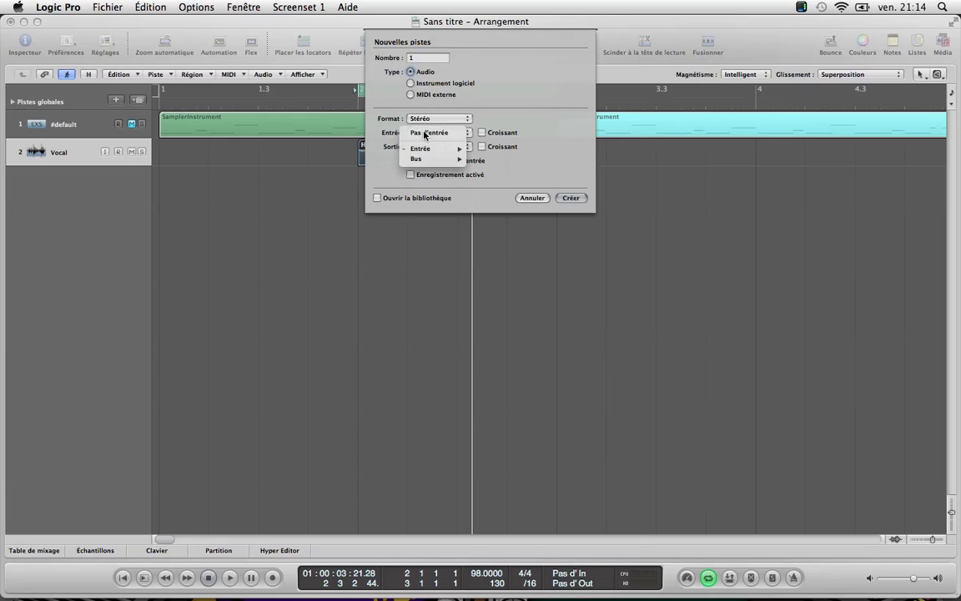
click(424, 135)
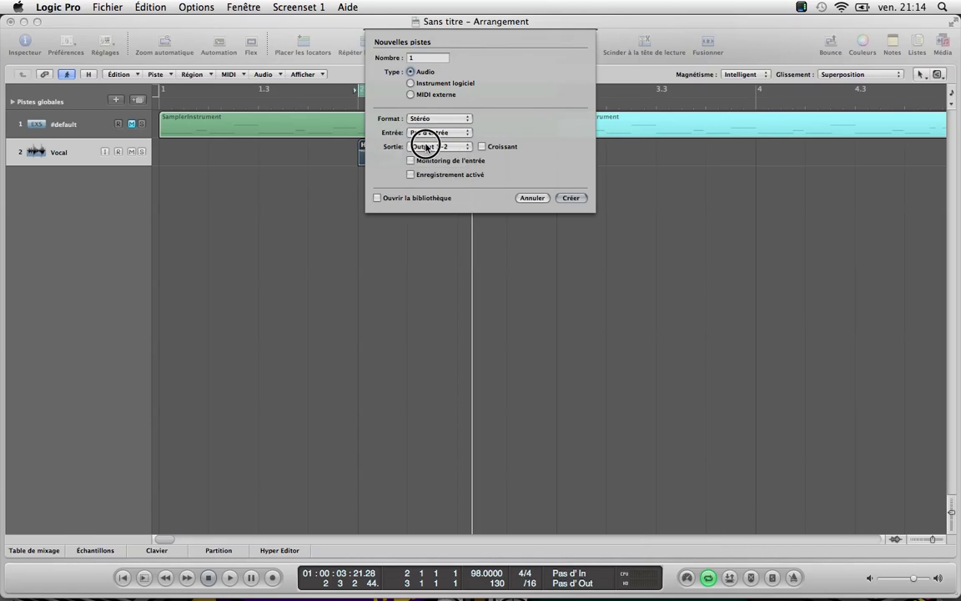
click(425, 146)
click(429, 157)
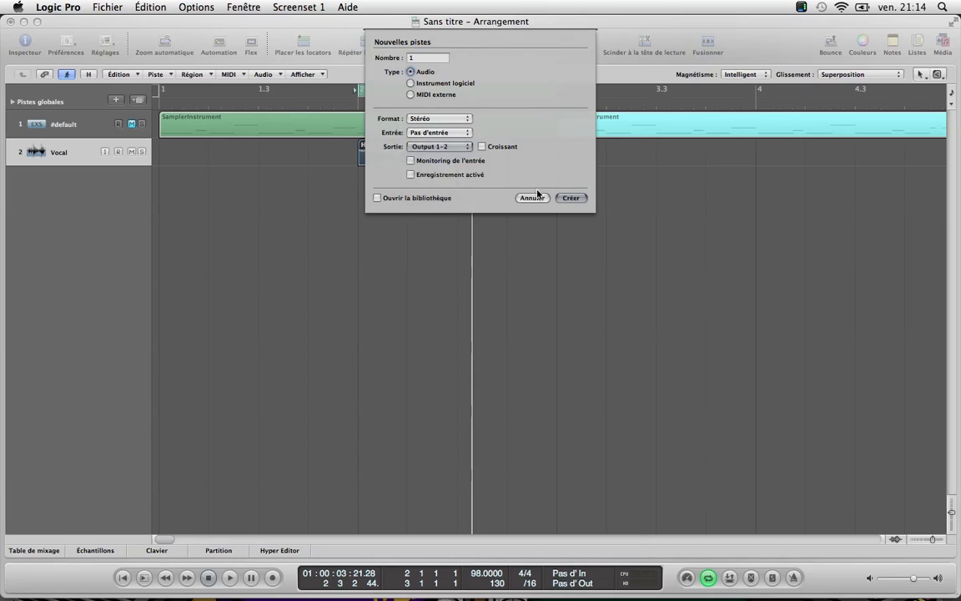
click(570, 199)
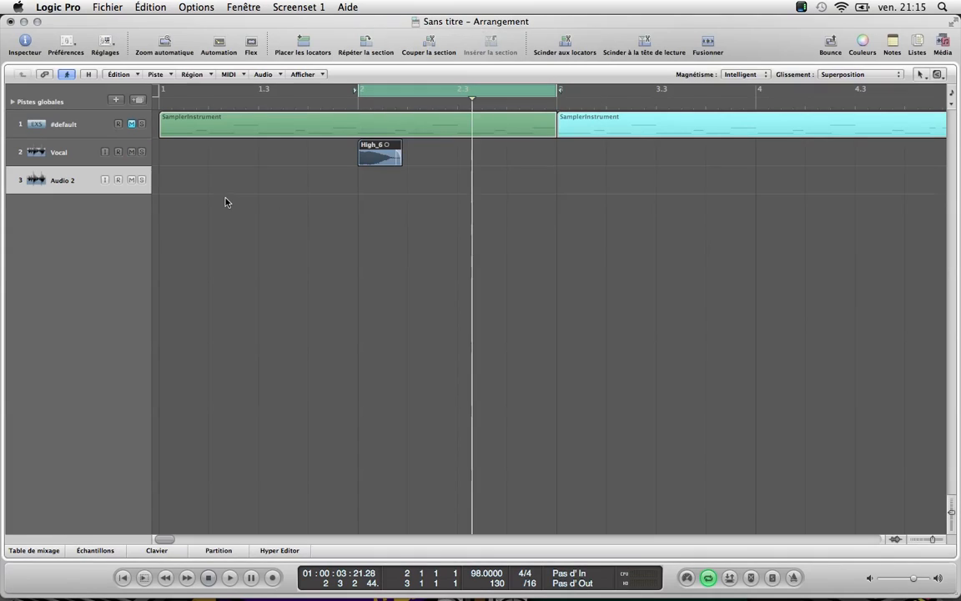
Show the mixer and rename the new Audio 2 channel strip to Rec
click(33, 551)
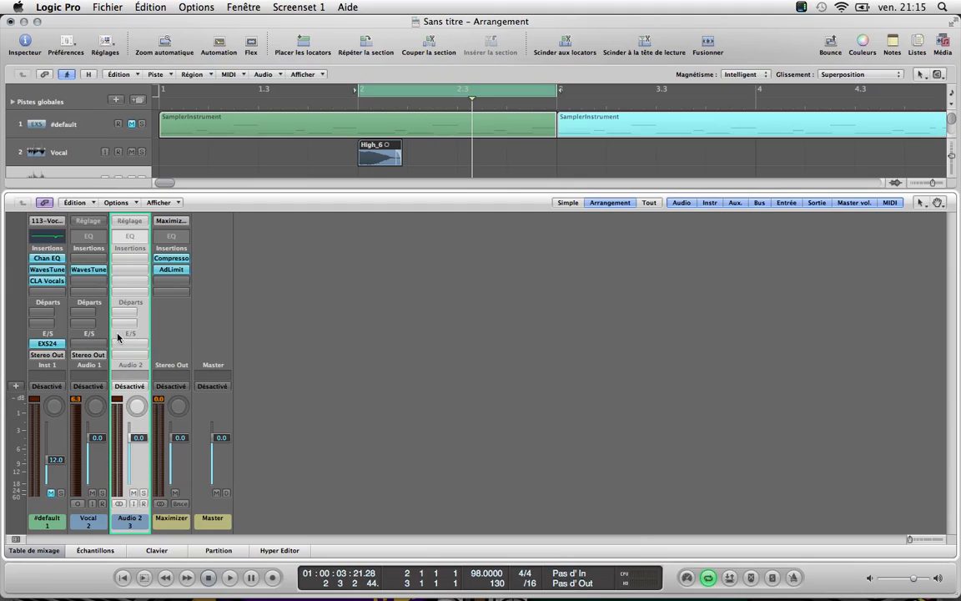
double_click(130, 519)
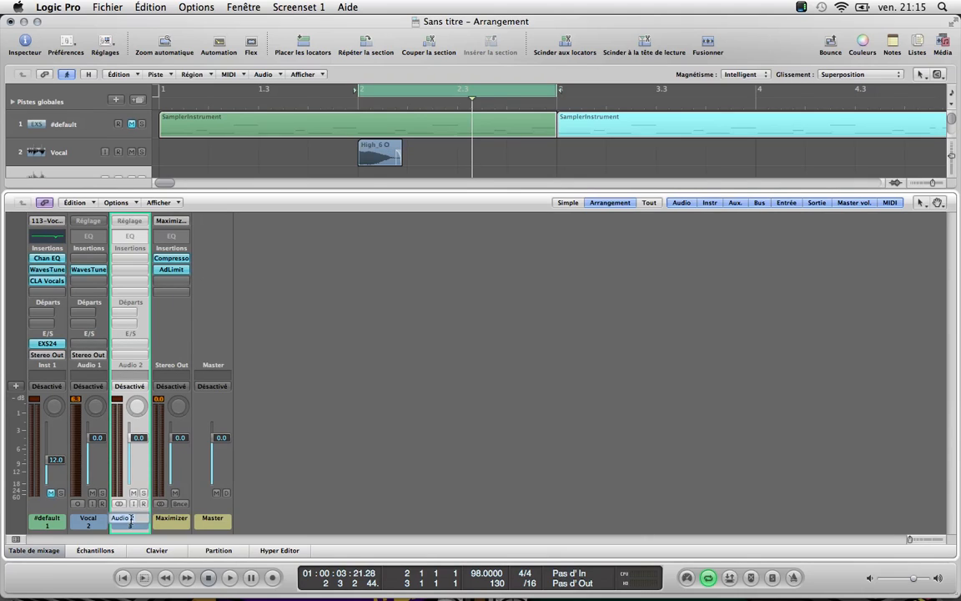
text(Rec)
key(Return)
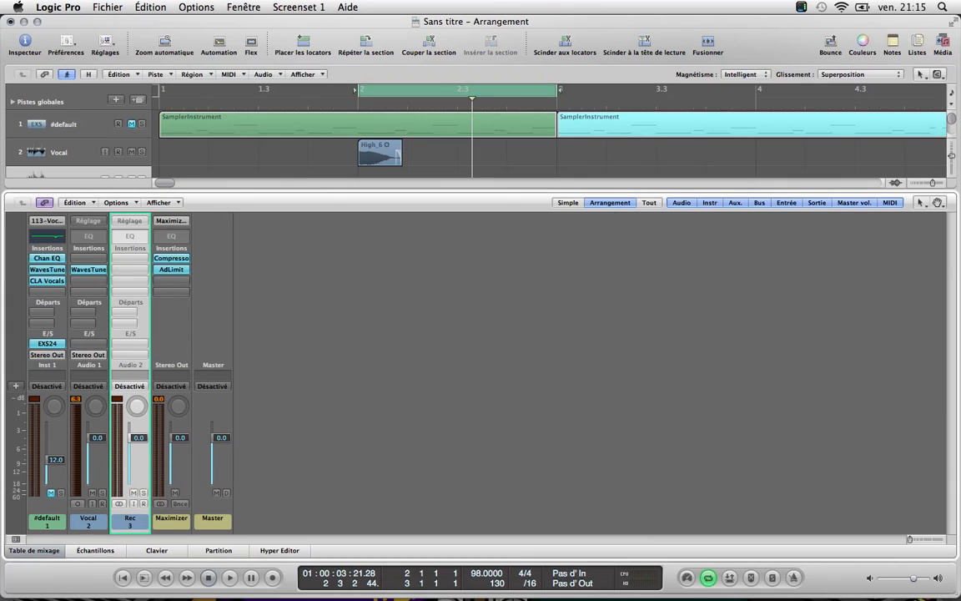
key(BackSpace)
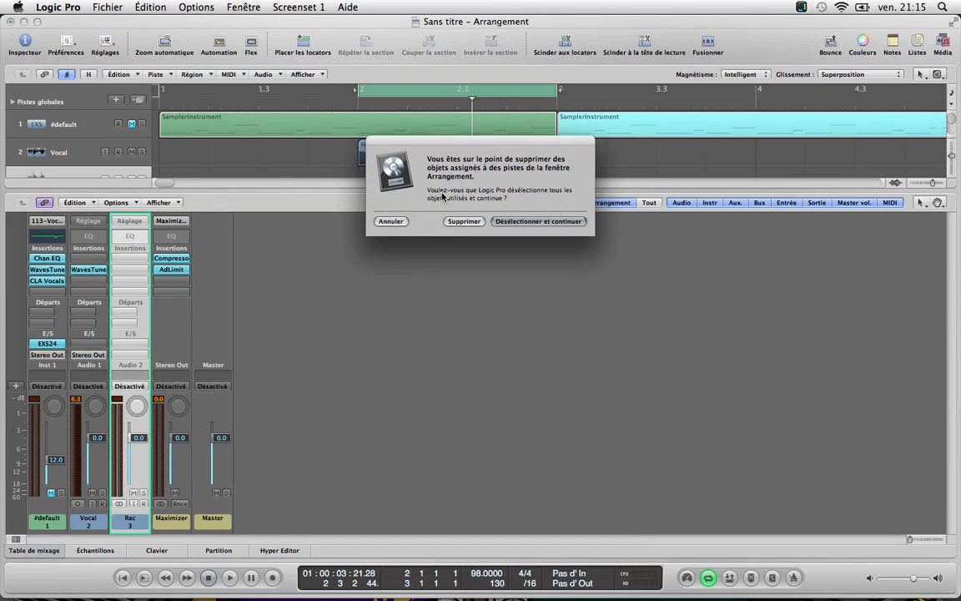
Cancel the pending deletion and route the Vocal channel's output to Bus 1
click(391, 221)
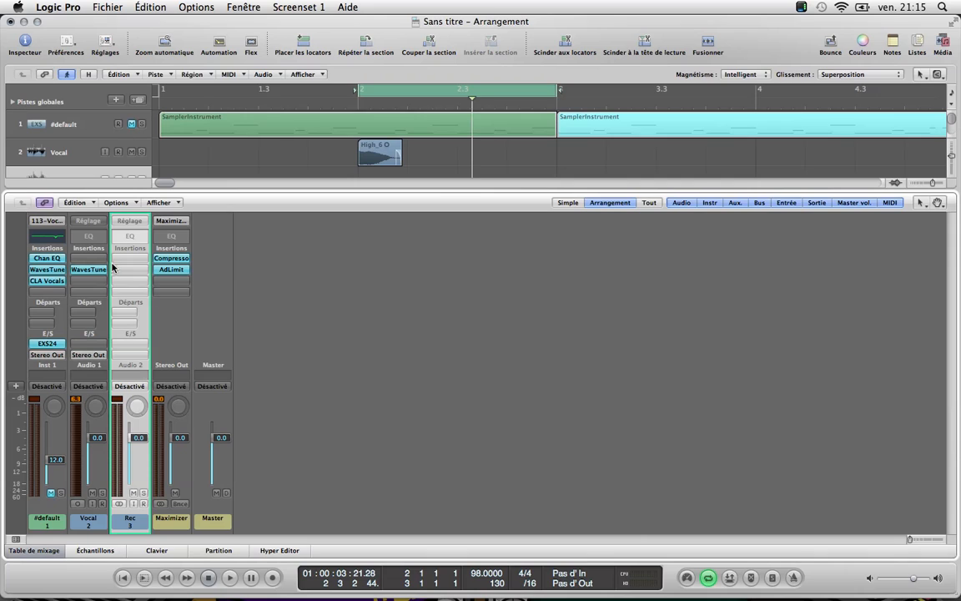
click(85, 365)
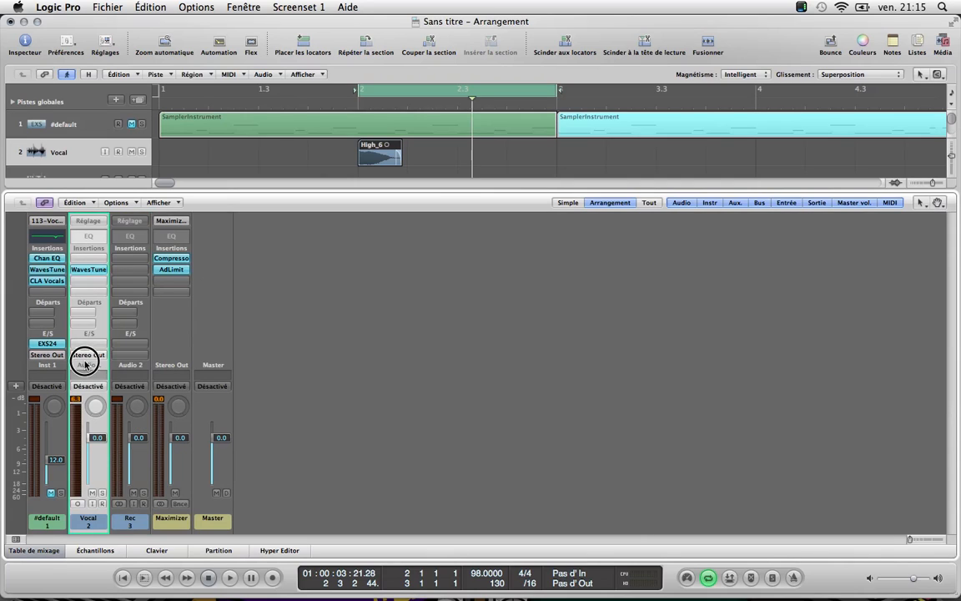
click(86, 356)
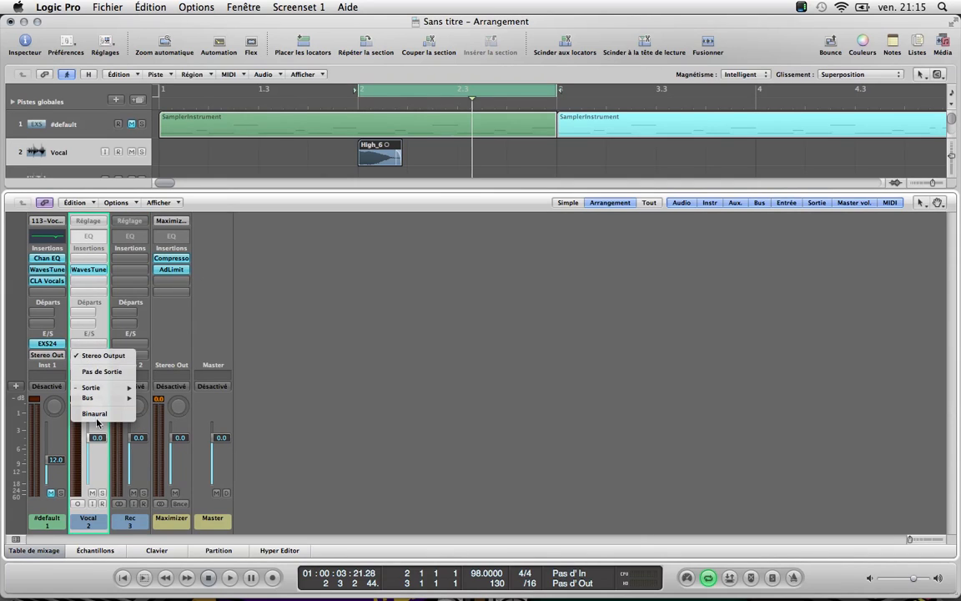
mouse_move(94, 390)
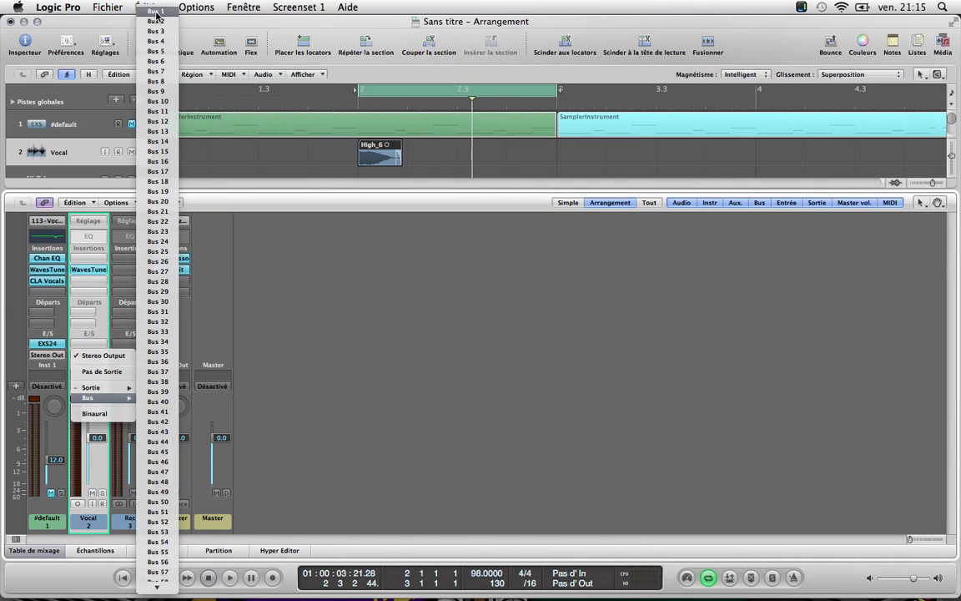
click(156, 11)
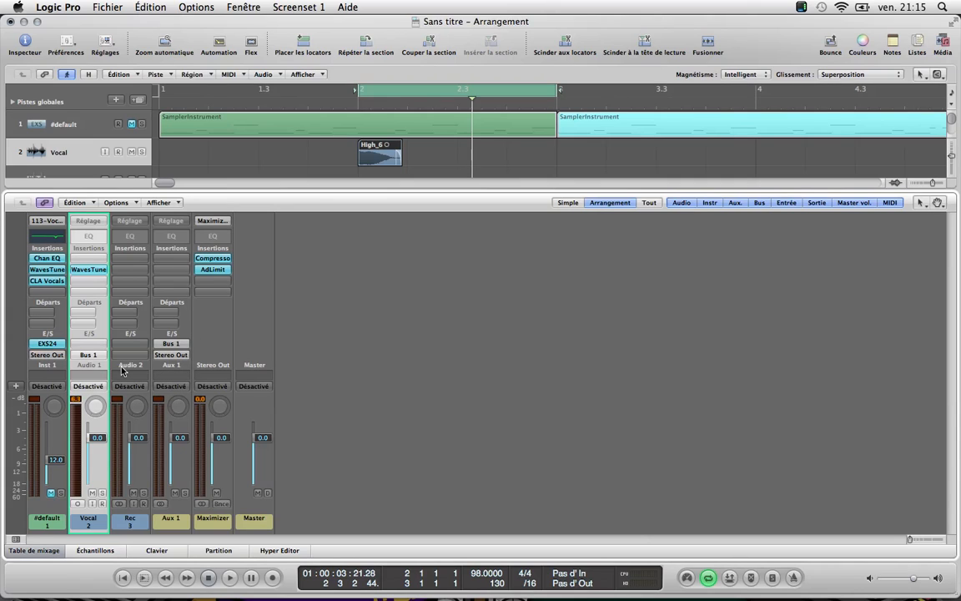
Set the Aux 1 channel's output to no output (Pas de Sortie)
click(174, 356)
click(178, 376)
click(166, 524)
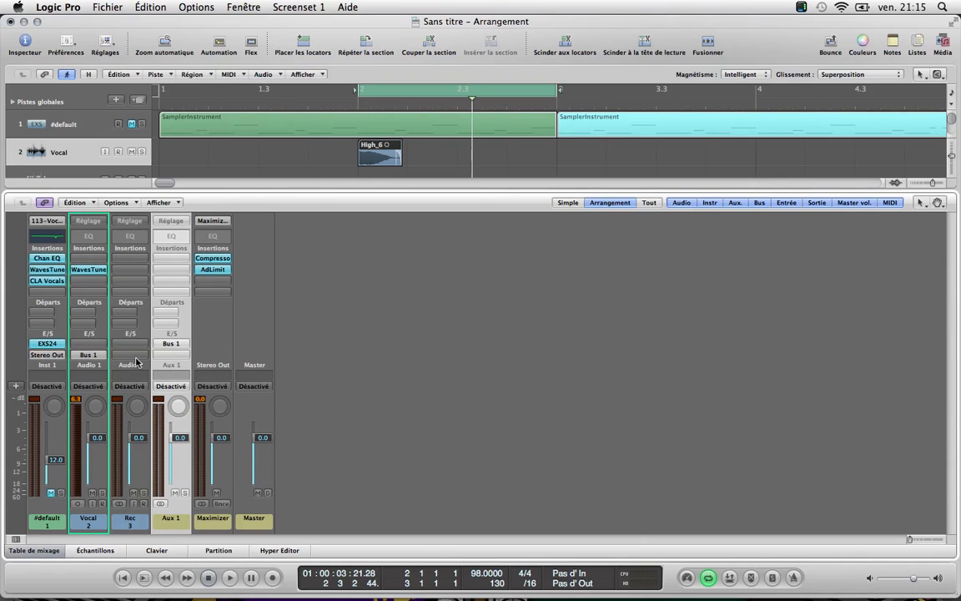
Select the Rec channel and set its input to Bus 1 and its output to Stereo Output
click(129, 349)
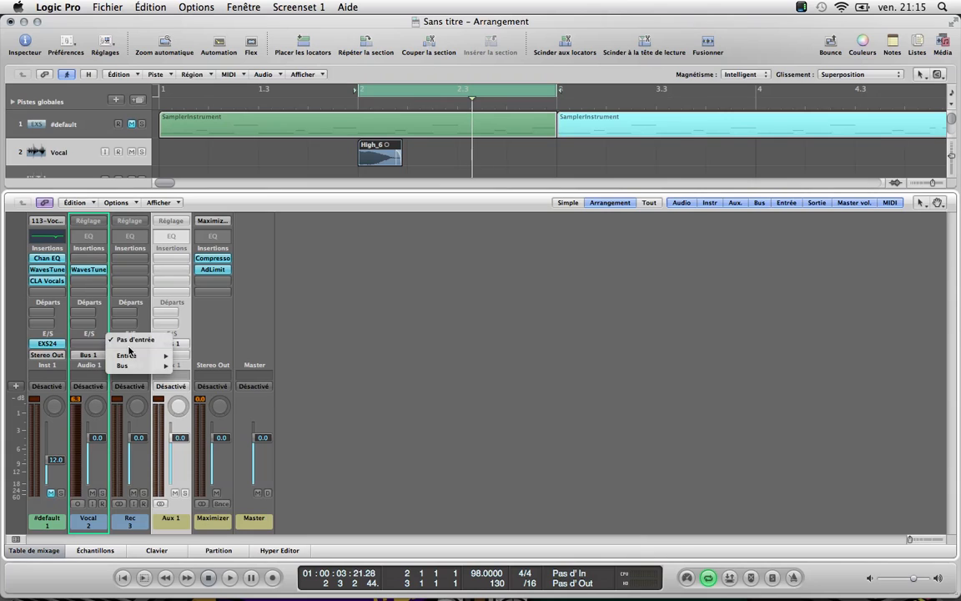
click(139, 524)
click(140, 526)
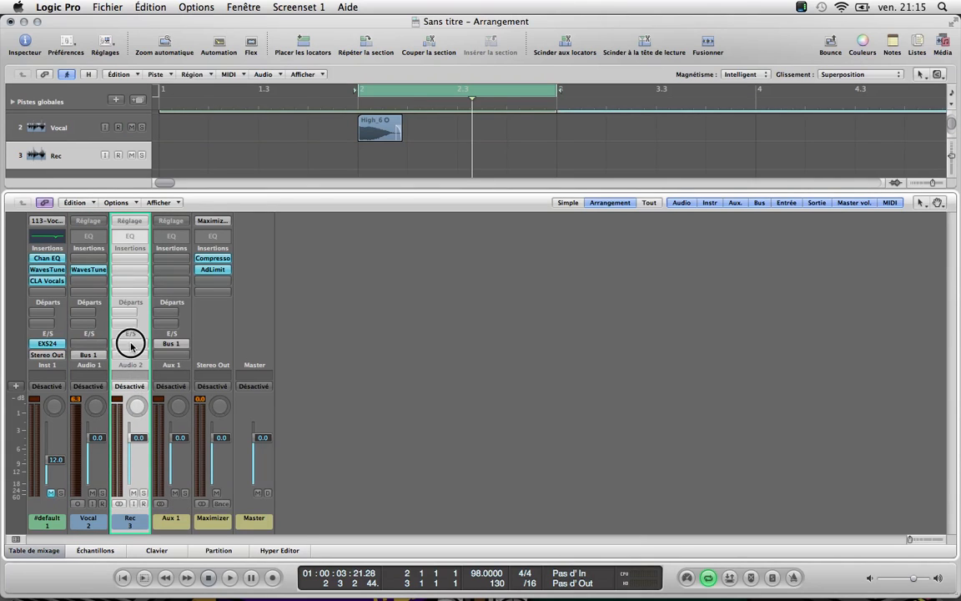
click(131, 347)
mouse_move(138, 359)
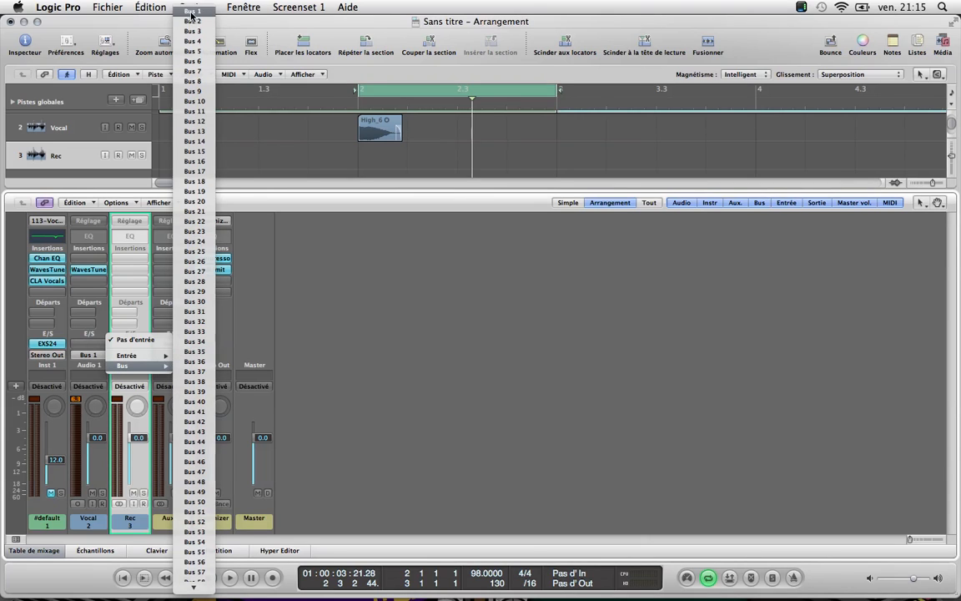
click(191, 12)
click(134, 355)
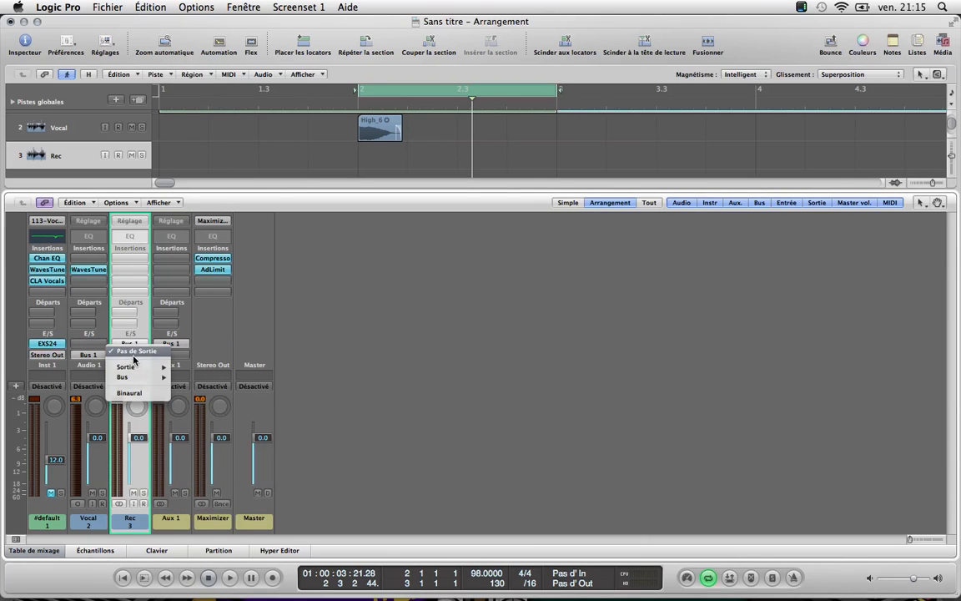
mouse_move(137, 366)
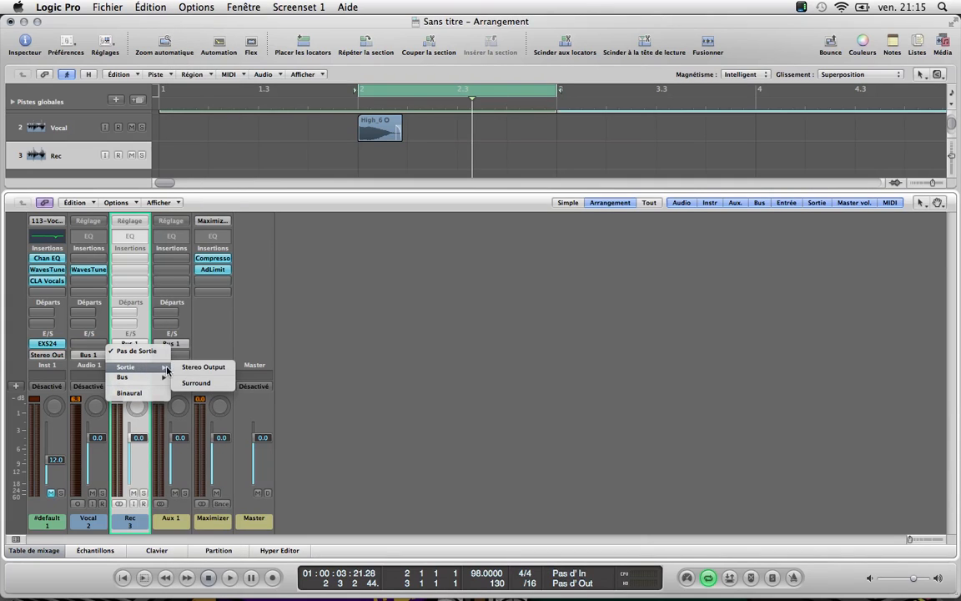
click(187, 368)
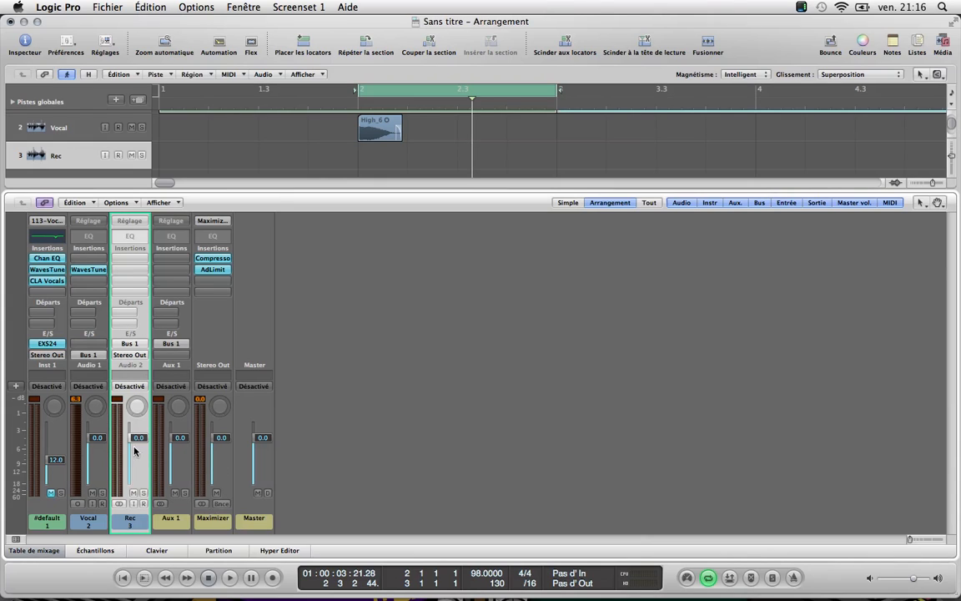
Go over the Vocal, Aux 1 and Rec routing, then arm Rec for recording and hide the mixer
click(89, 519)
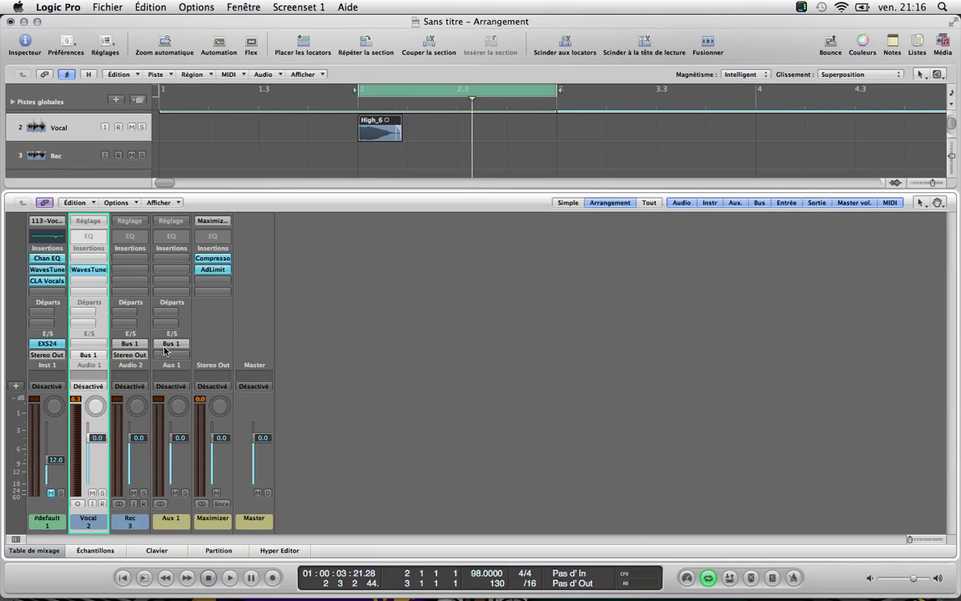
click(170, 518)
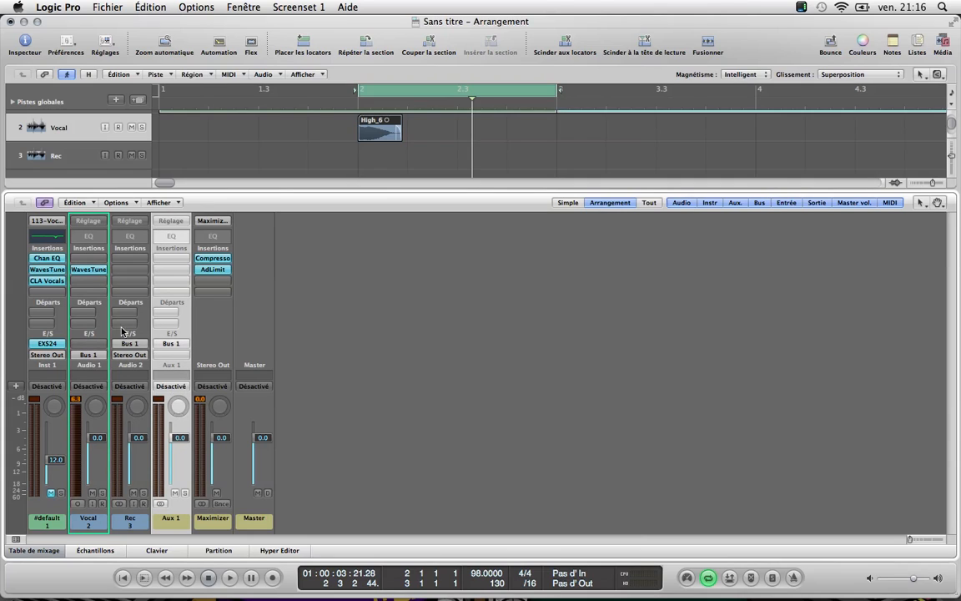
click(127, 516)
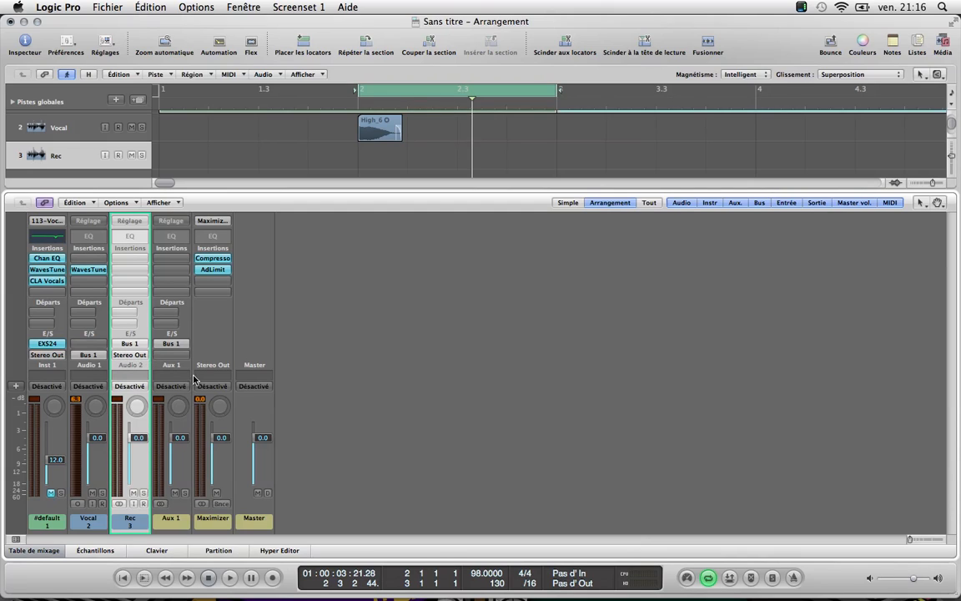
click(143, 504)
key(x)
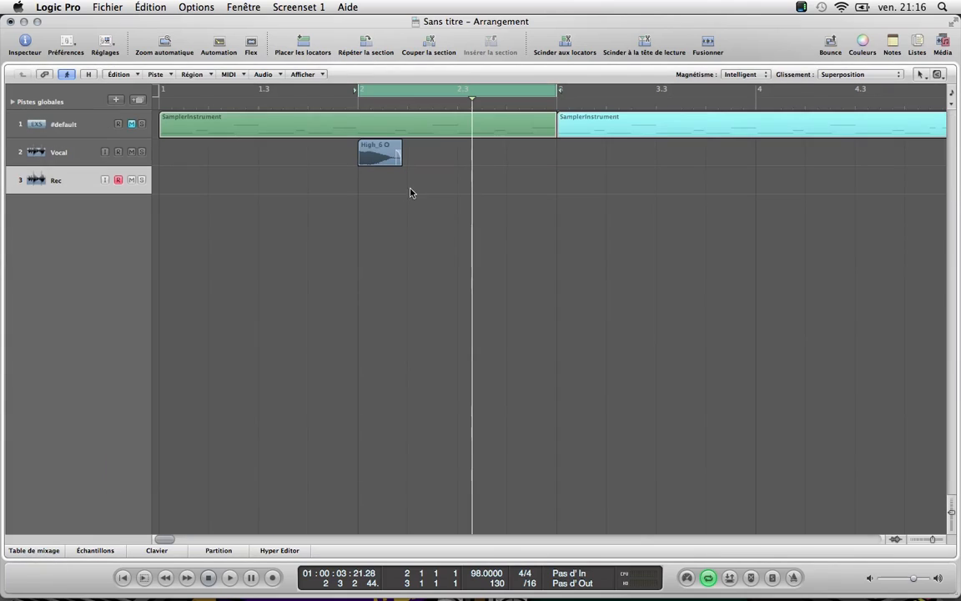
Turn off cycle mode and record the tuned vocal onto the Rec track from the project start to just past bar 3
click(396, 92)
key(Return)
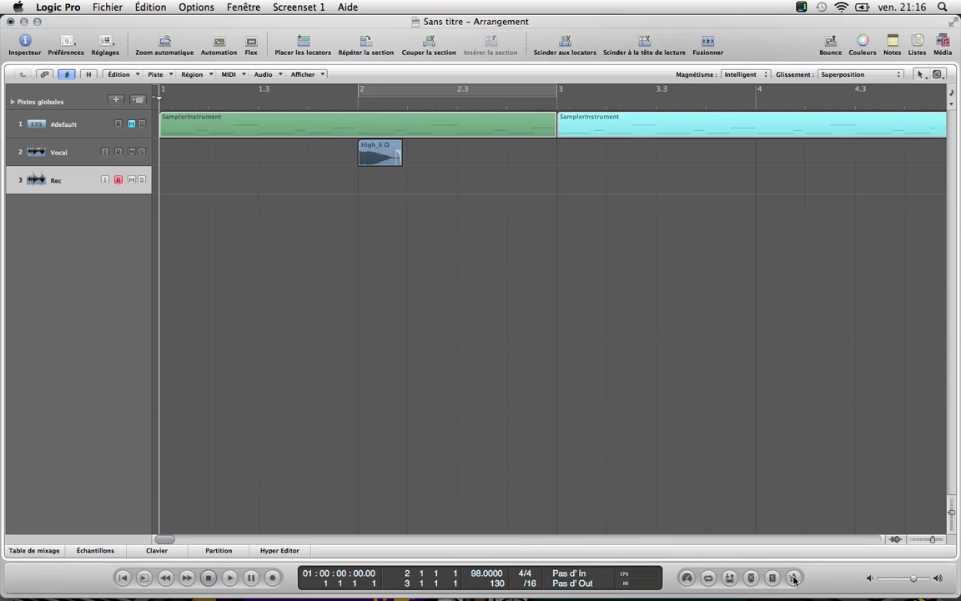
click(272, 578)
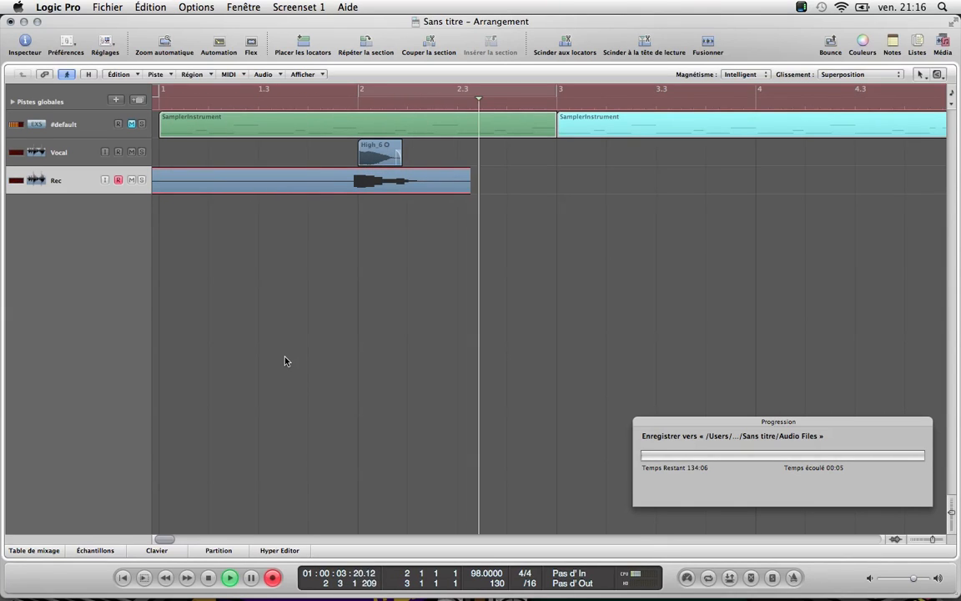
key(space)
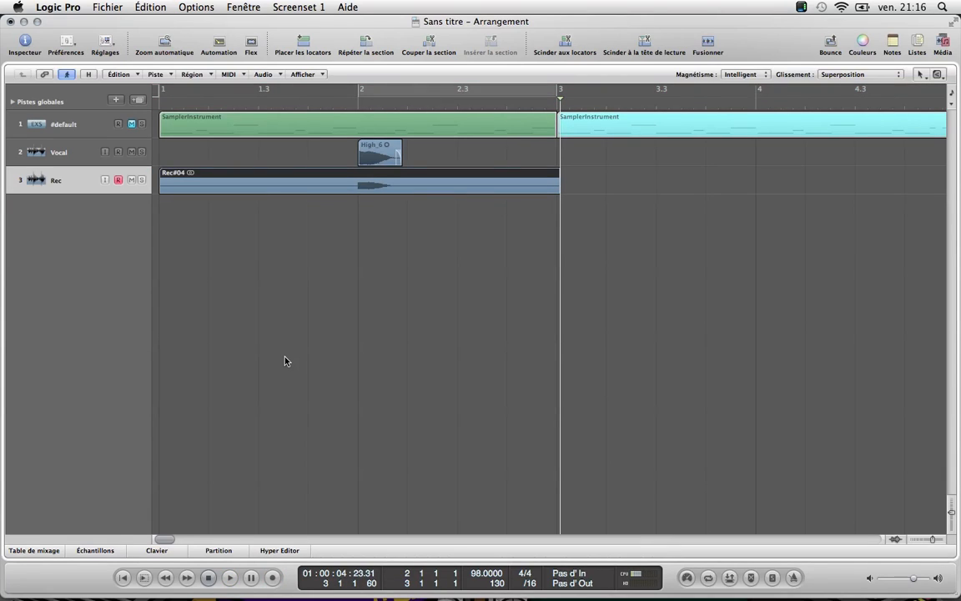
Trim the recorded Rec region to start at bar 2 and end just after the High_6 region
drag(161, 191, 362, 200)
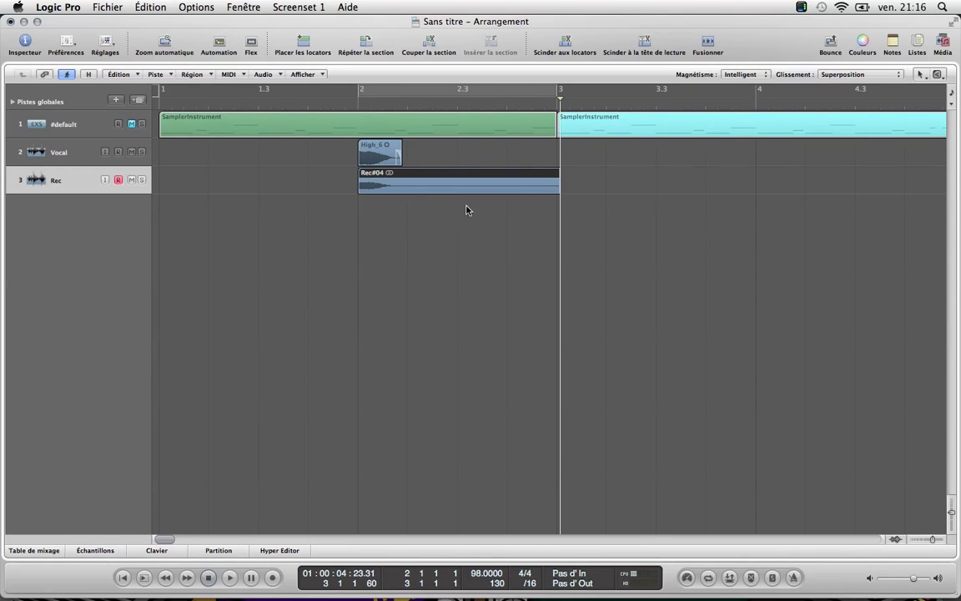
drag(551, 193, 404, 195)
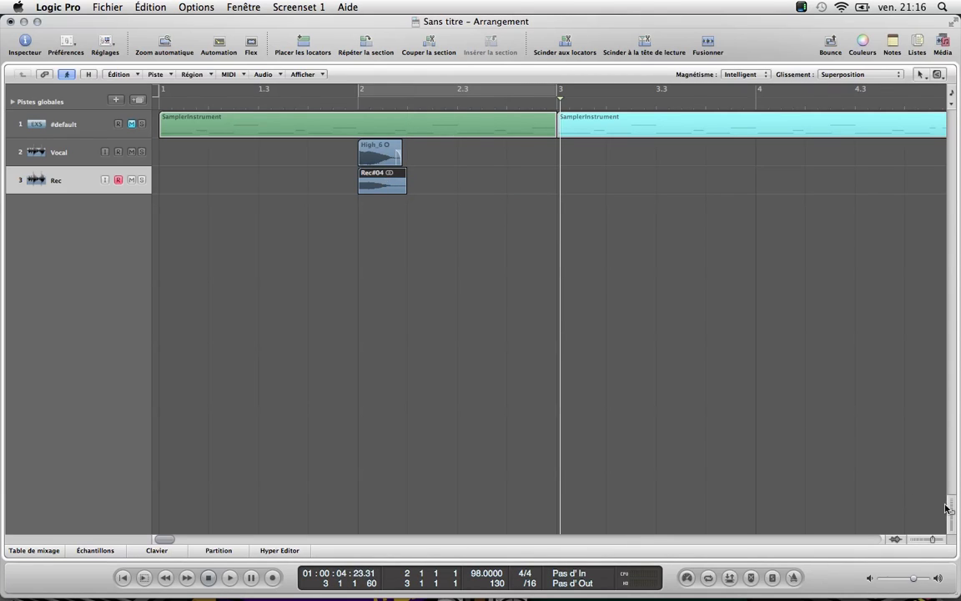
Enlarge the tracks vertically to compare the waveforms and check the High_6 region's gain in the inspector
drag(951, 511, 953, 529)
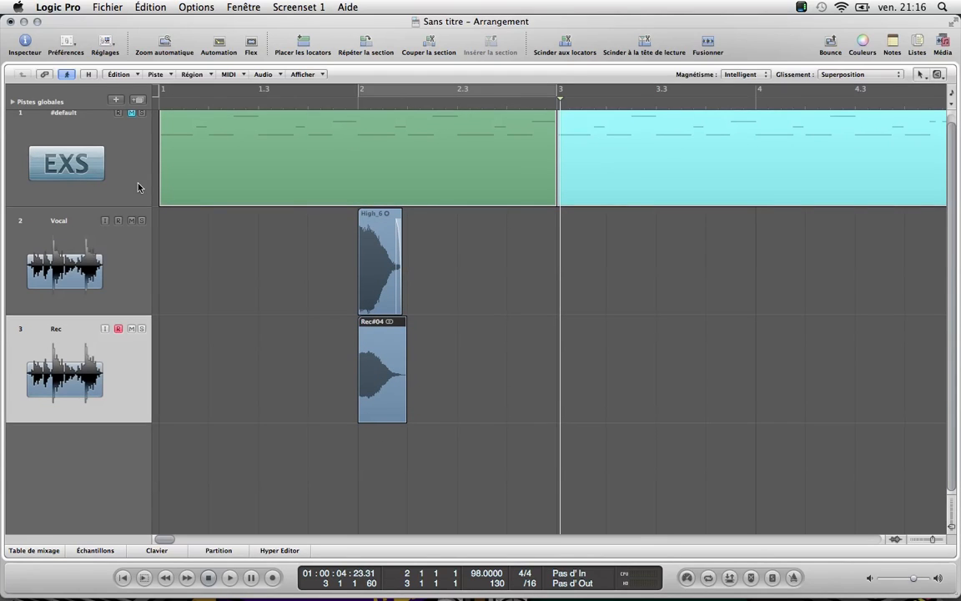
key(i)
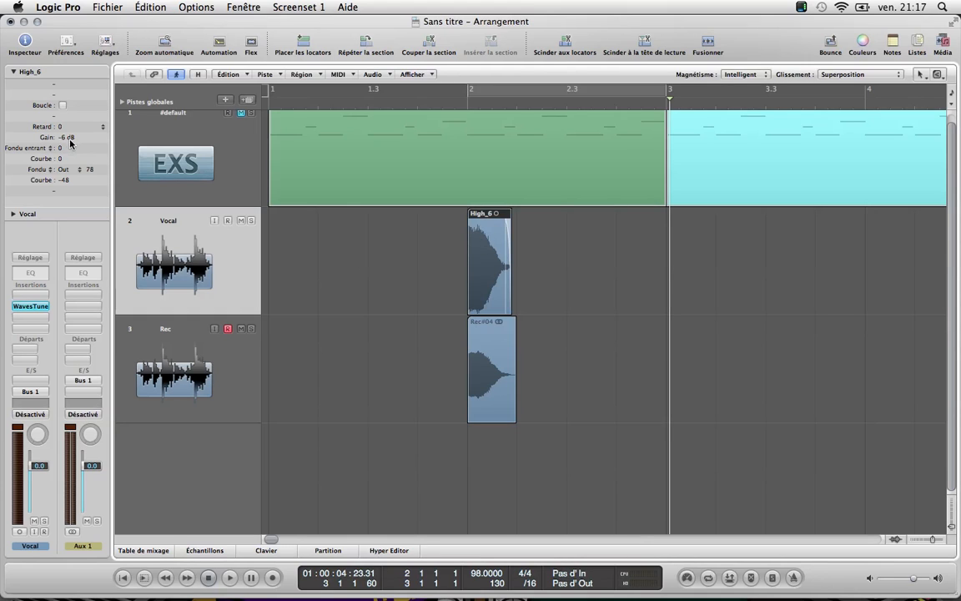
key(i)
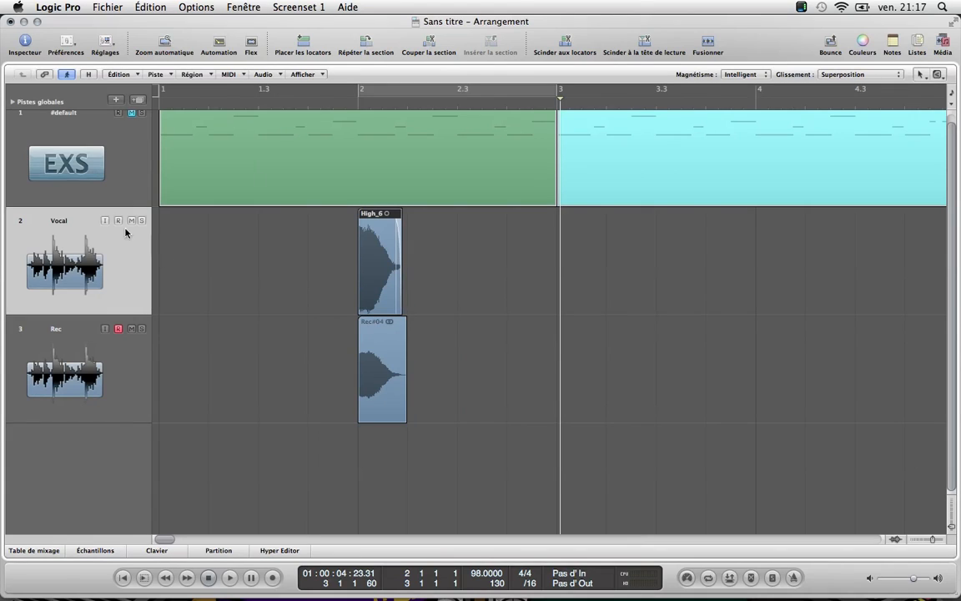
Bypass the WavesTune insert on the Vocal channel and disarm recording on Rec
click(47, 551)
click(91, 270)
click(92, 261)
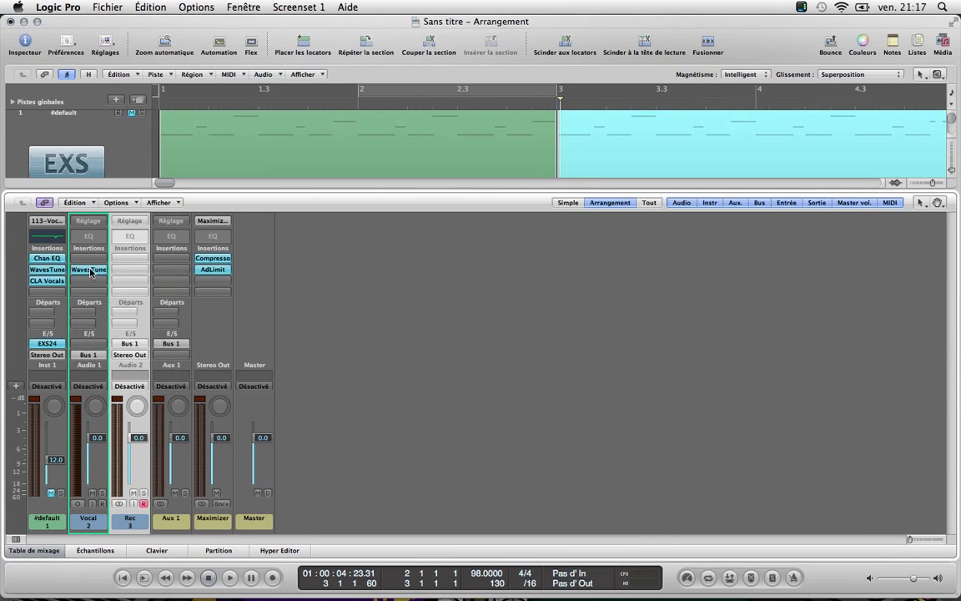
alt+click(90, 272)
click(44, 552)
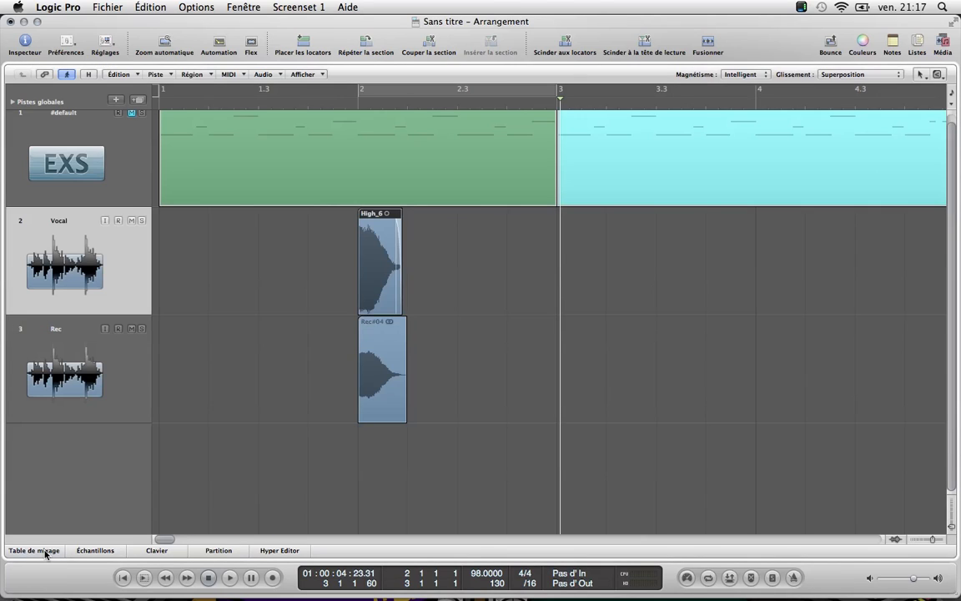
Turn cycle mode back on, solo the Vocal track and play the cycled bar
click(374, 90)
click(141, 221)
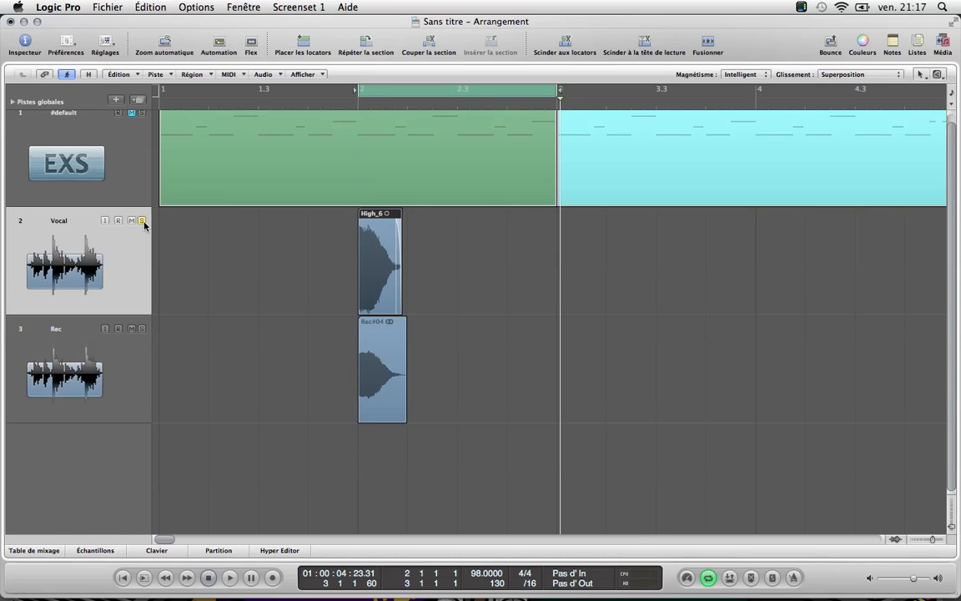
key(space)
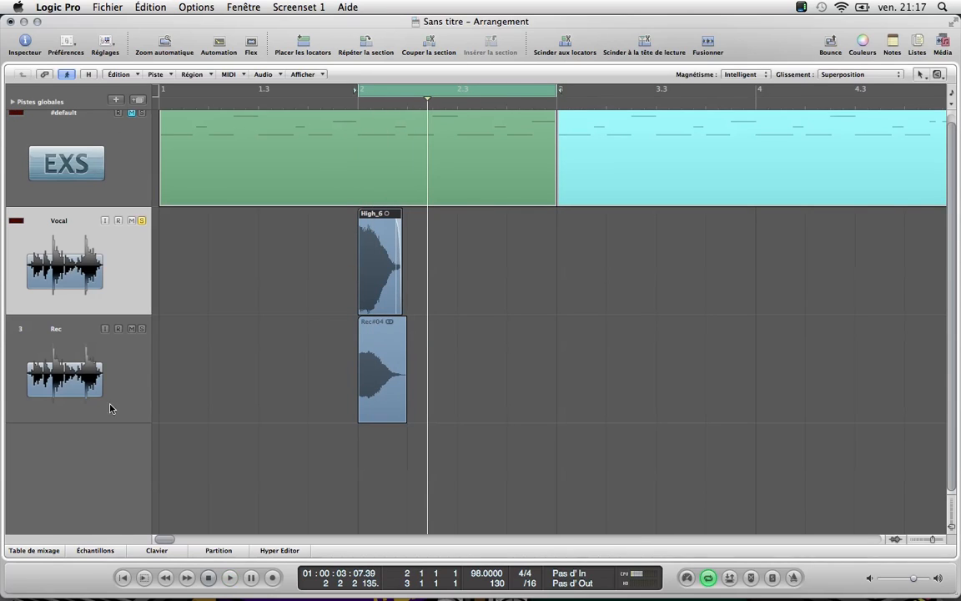
Set the Vocal channel's output to Stereo Output and the Rec channel's input to none (Pas d'entrée)
click(35, 550)
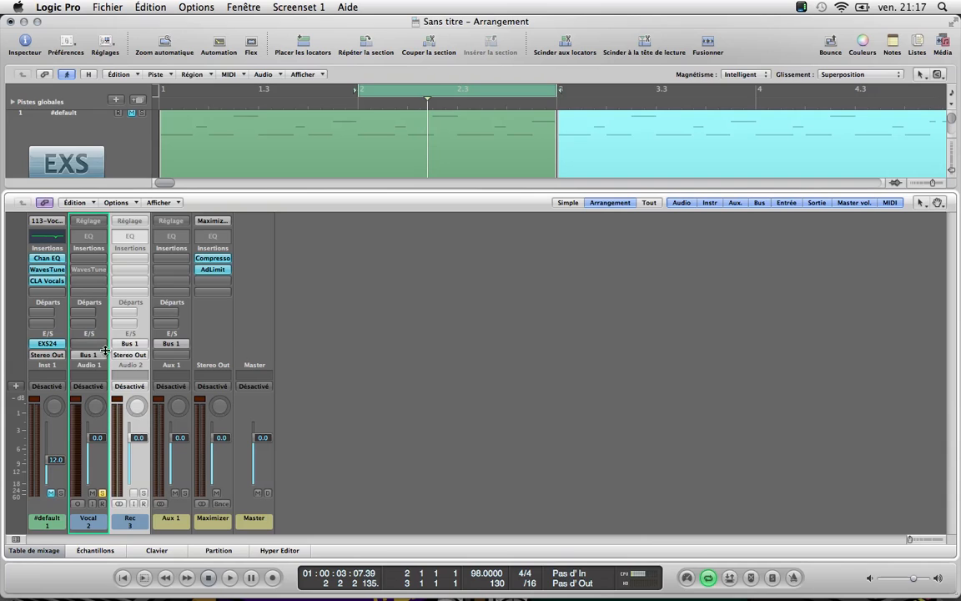
click(87, 355)
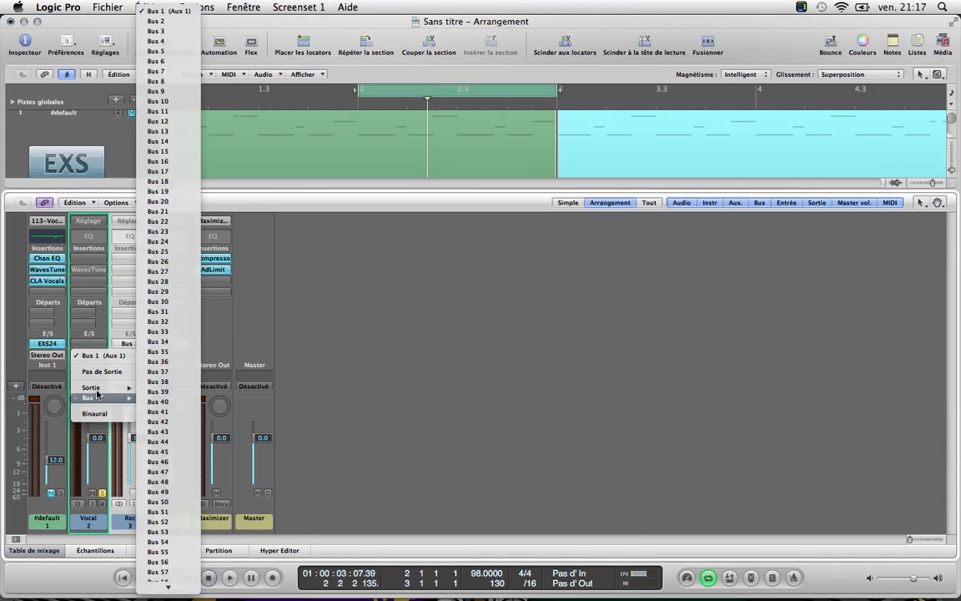
mouse_move(96, 387)
click(167, 388)
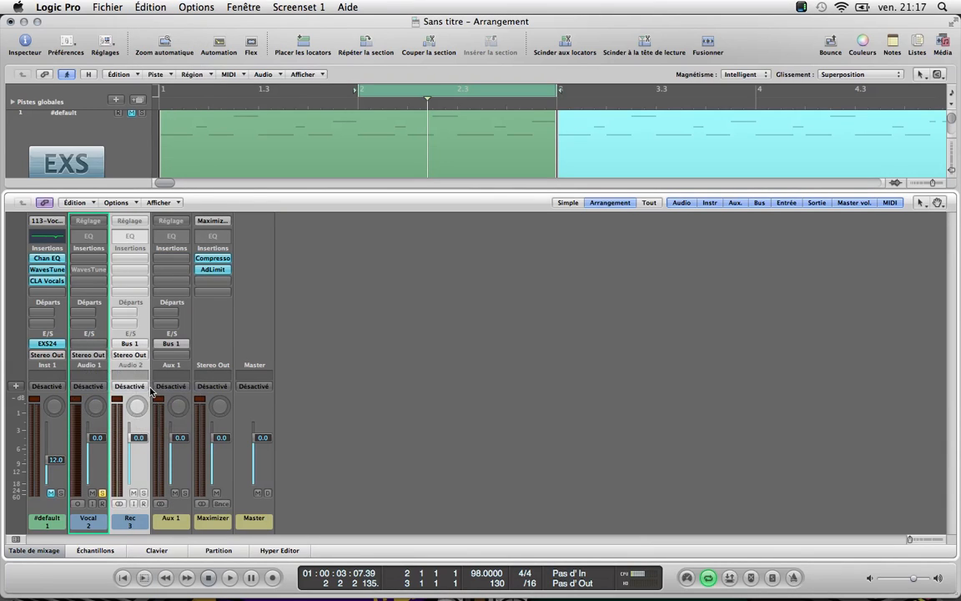
click(131, 343)
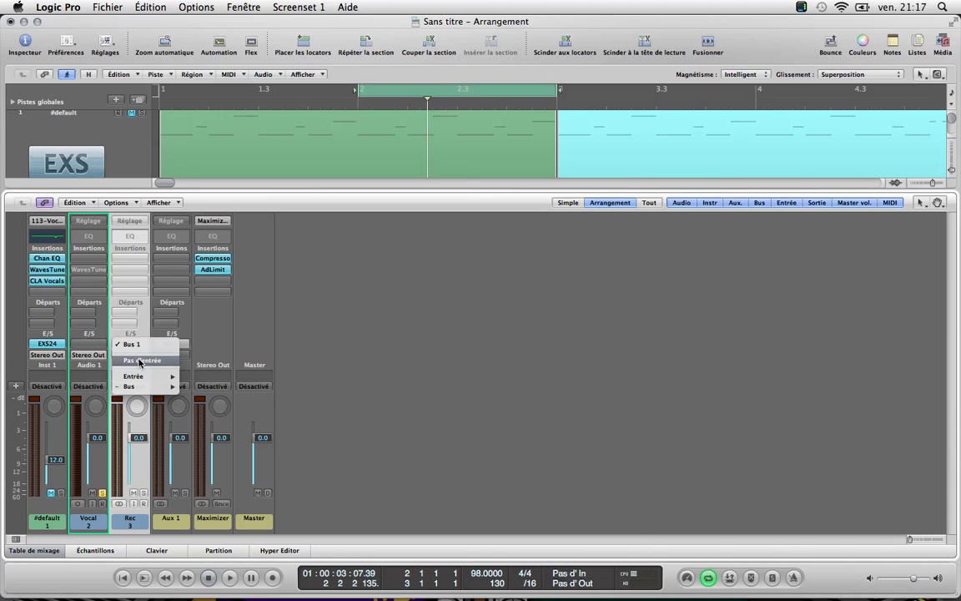
click(142, 359)
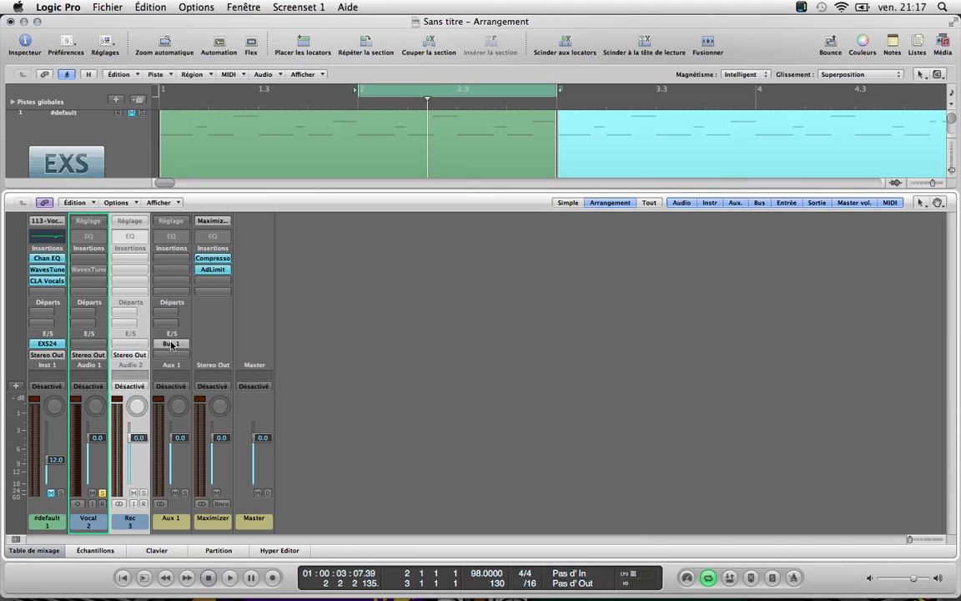
Unsolo the Vocal channel and delete the Aux 1 channel strip
click(173, 529)
click(102, 493)
click(166, 516)
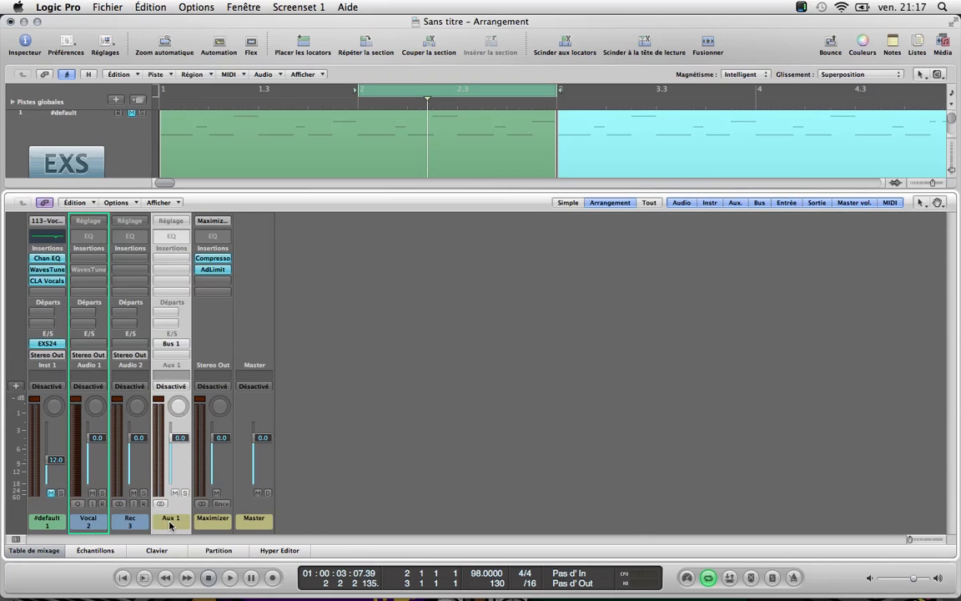
key(Delete)
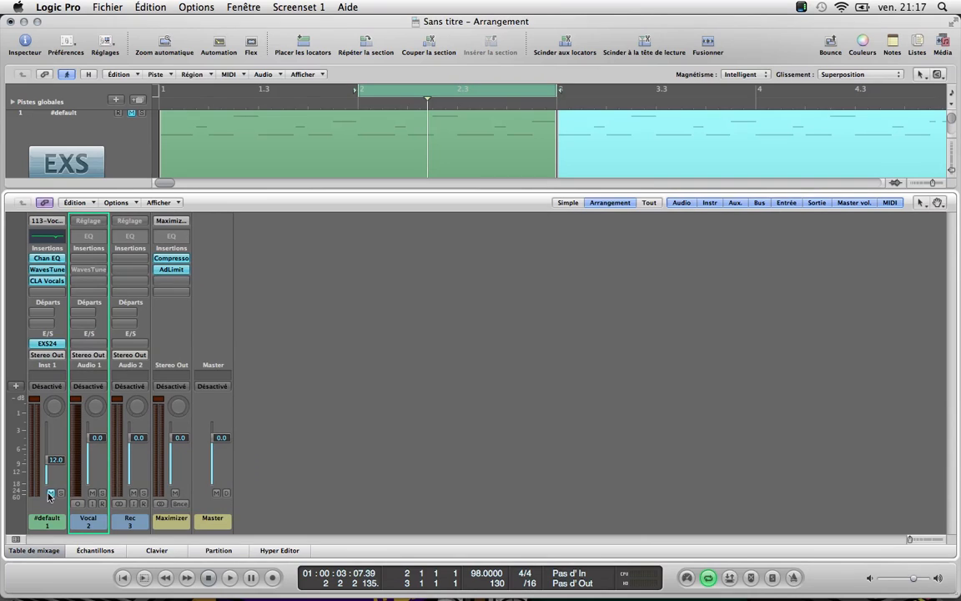
Hide the mixer, then play the cycled bar with Vocal soloed and with Rec soloed to compare the two samples
click(32, 551)
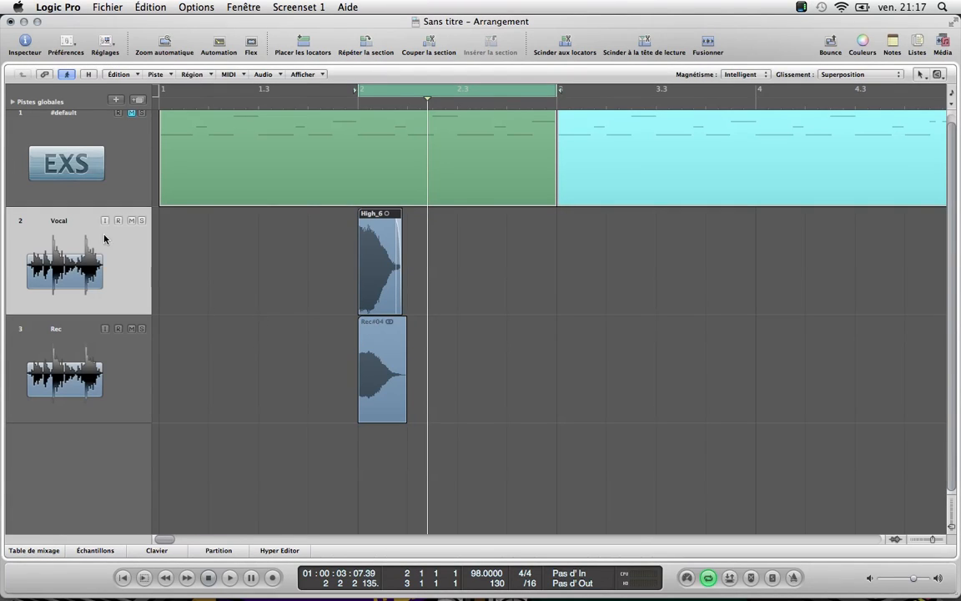
click(142, 220)
key(space)
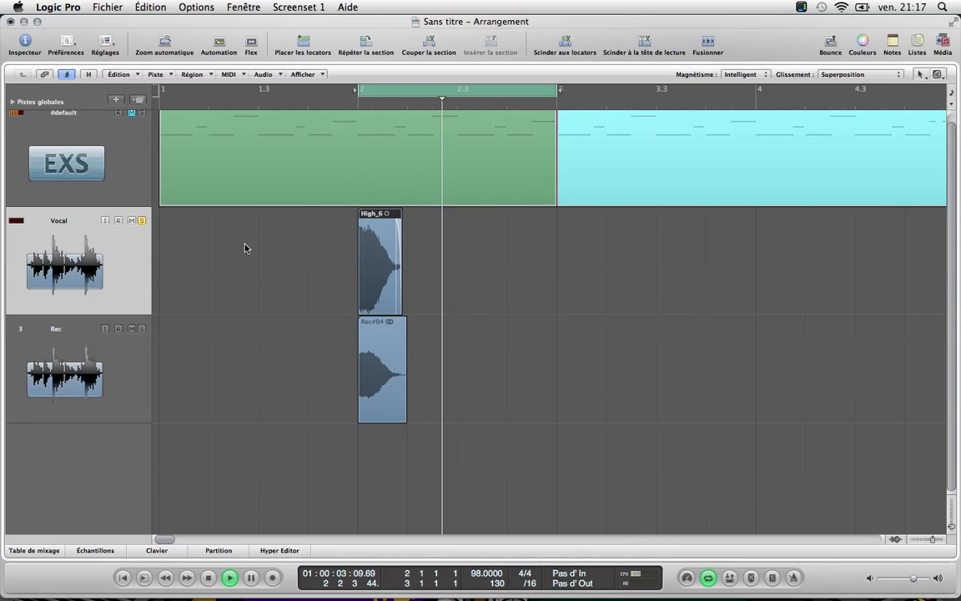
key(space)
click(142, 220)
click(141, 333)
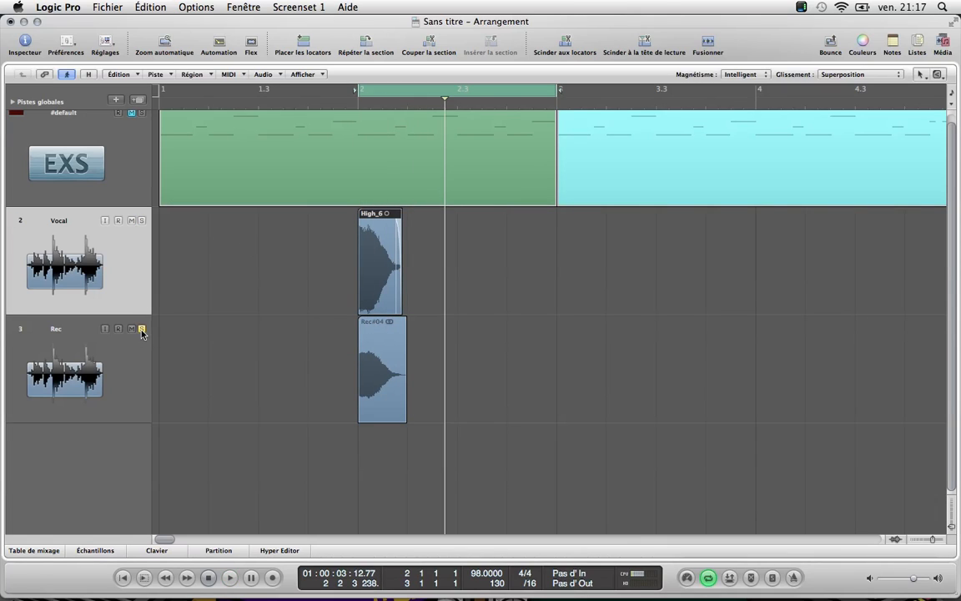
key(space)
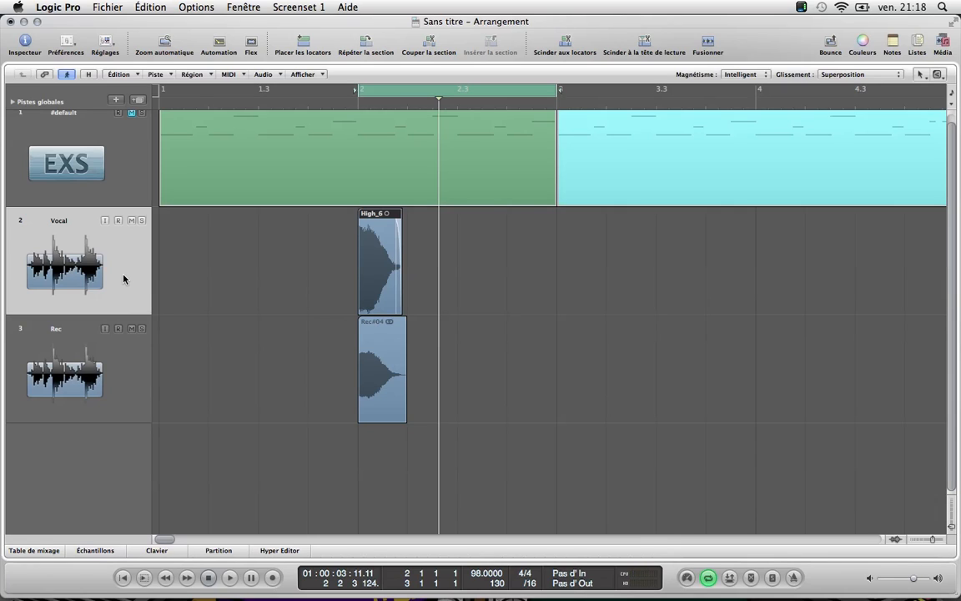
Delete the Vocal track together with its High_6 region, and move the Rec#04 region to the start of bar 1
key(Delete)
key(super+Delete)
drag(361, 266, 166, 258)
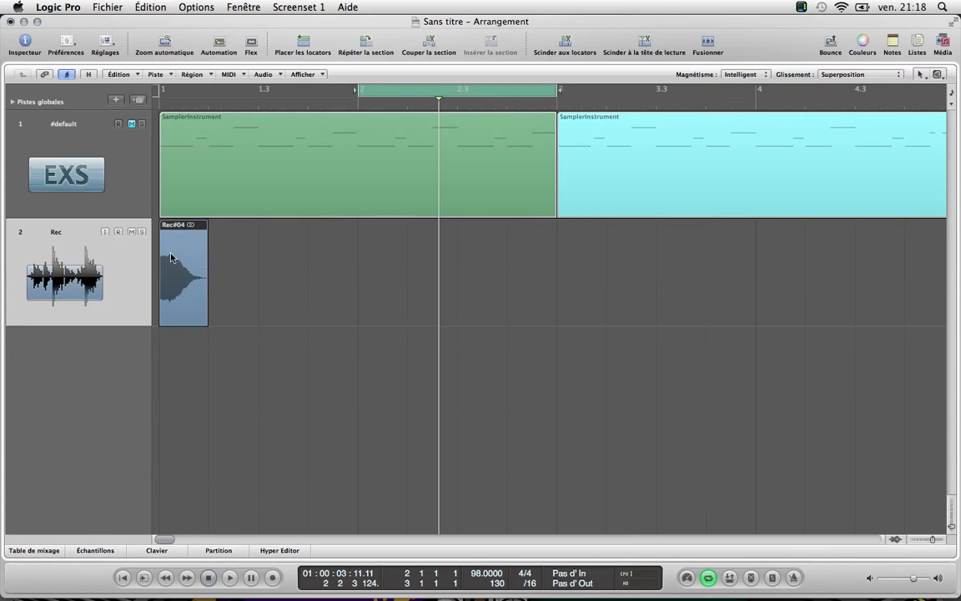
click(117, 250)
Create one new software instrument track (Instrument logiciel) with output 1-2
click(115, 99)
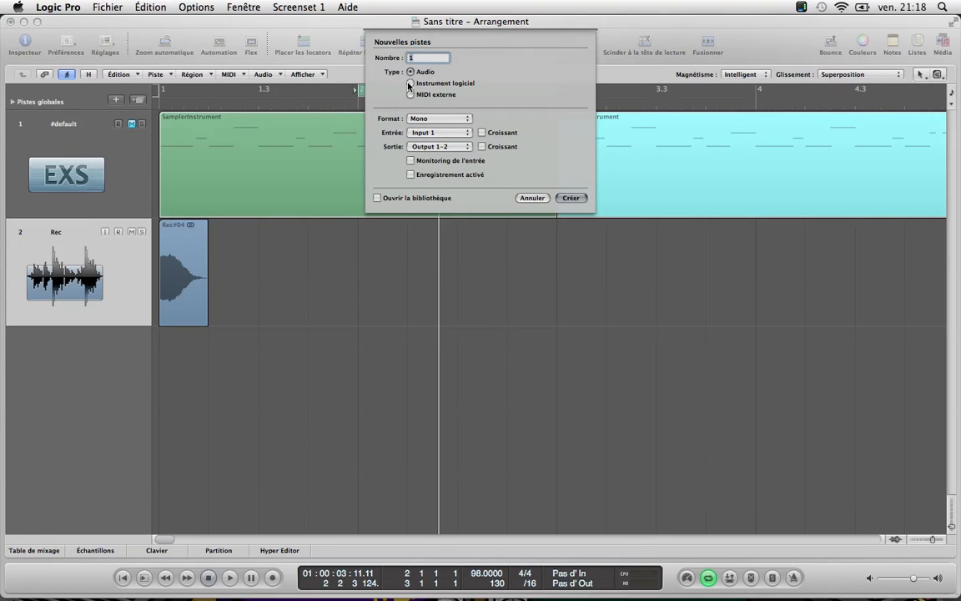
click(410, 84)
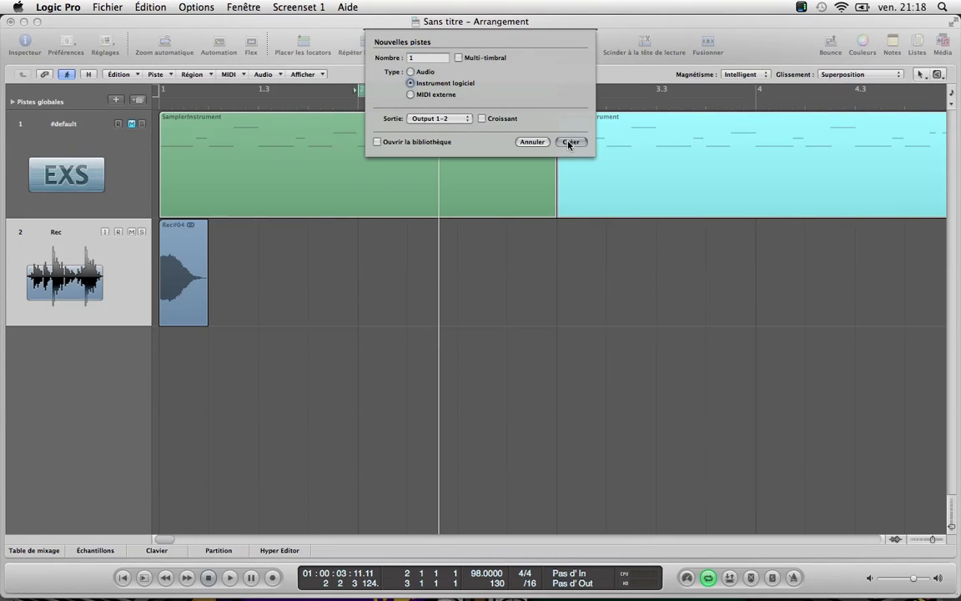
key(Return)
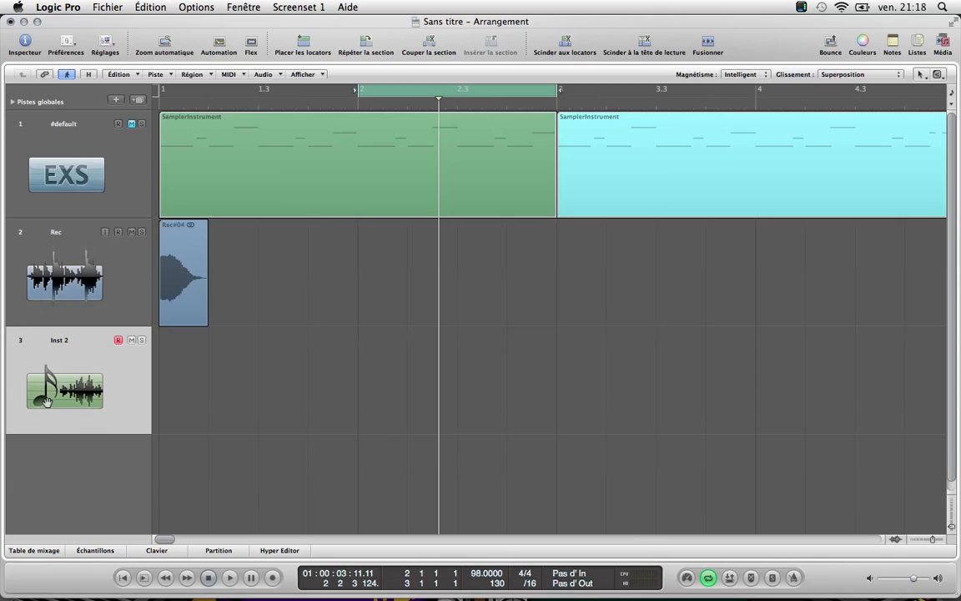
Show the new instrument track's channel strip and load a stereo EXS24 sampler on it
key(i)
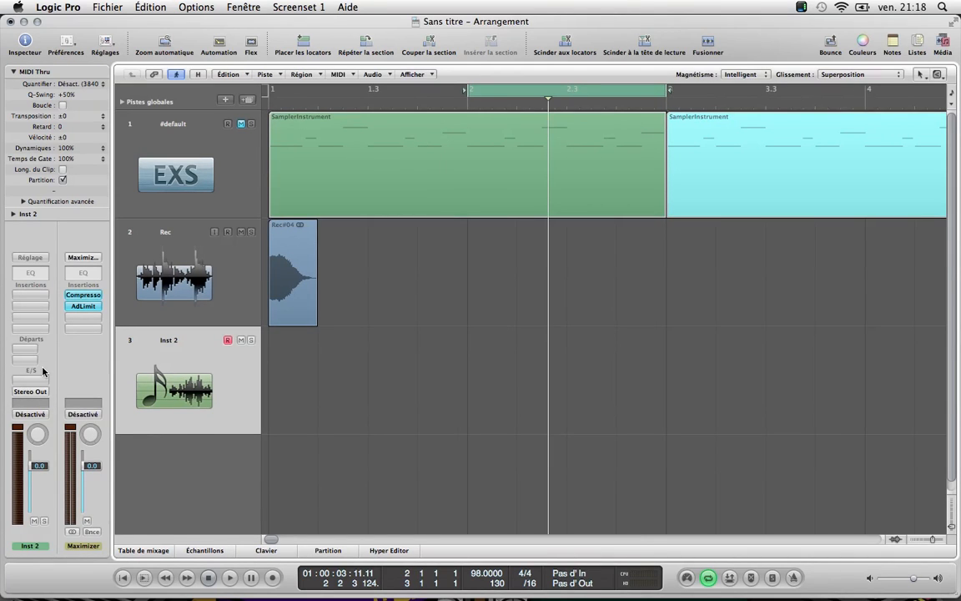
click(27, 381)
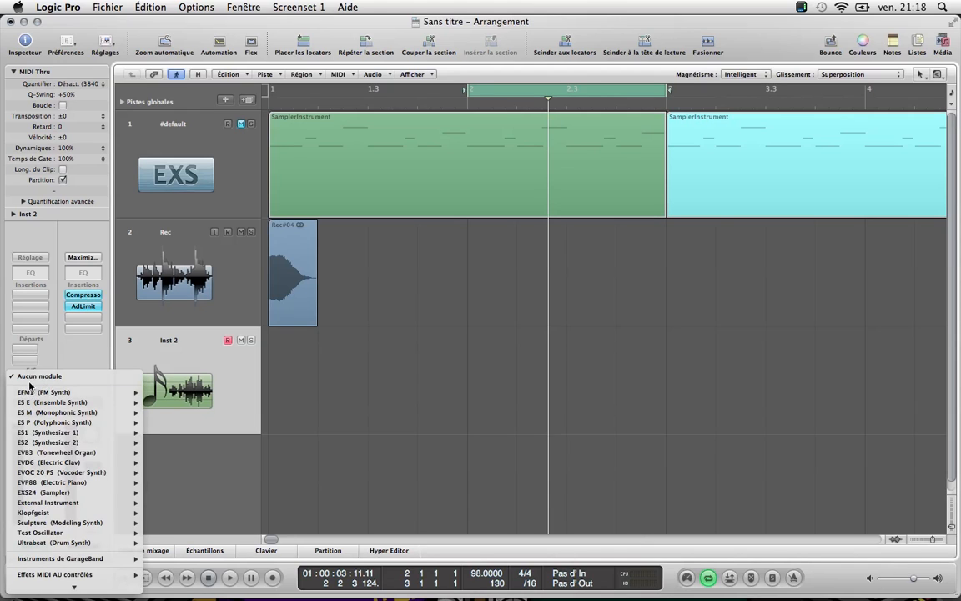
mouse_move(82, 497)
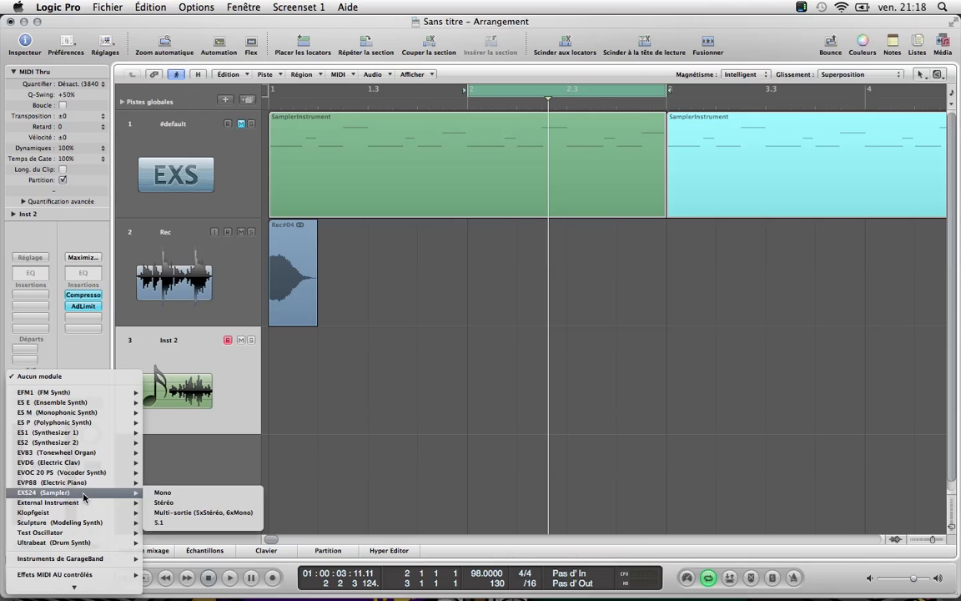
click(164, 503)
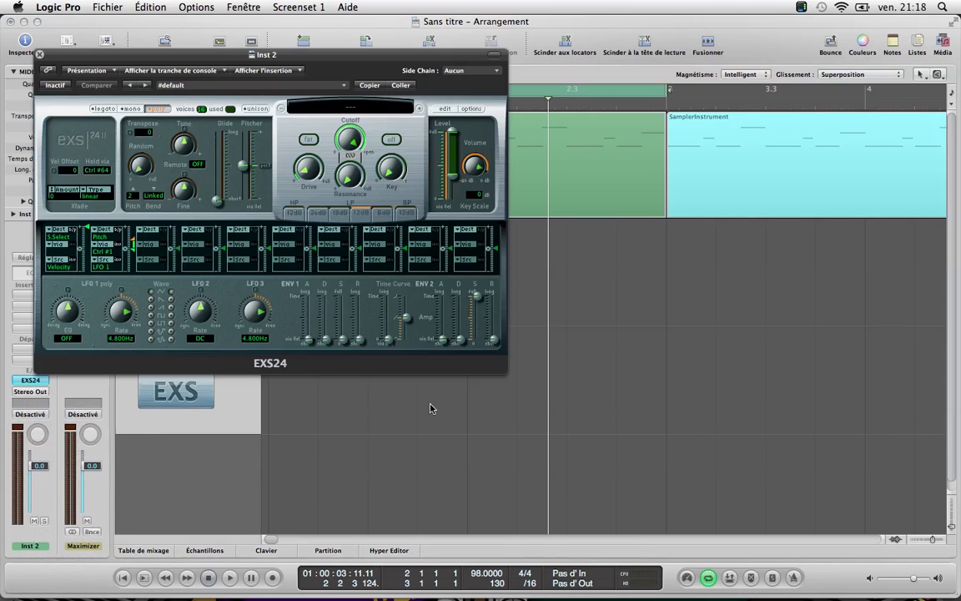
drag(299, 56, 563, 109)
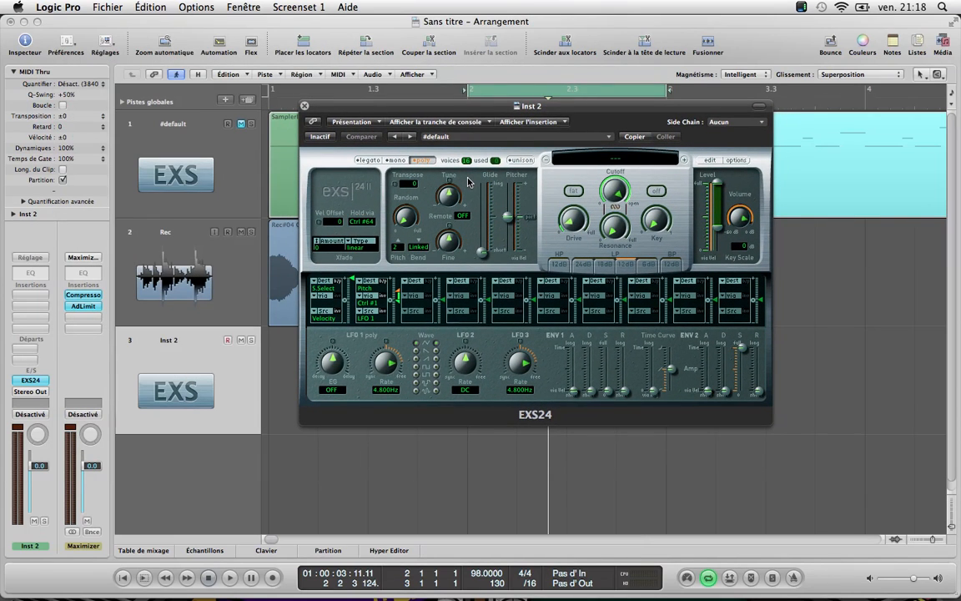
Open the EXS24 instrument editor and add the Rec#04 region to it as a new zone
click(711, 161)
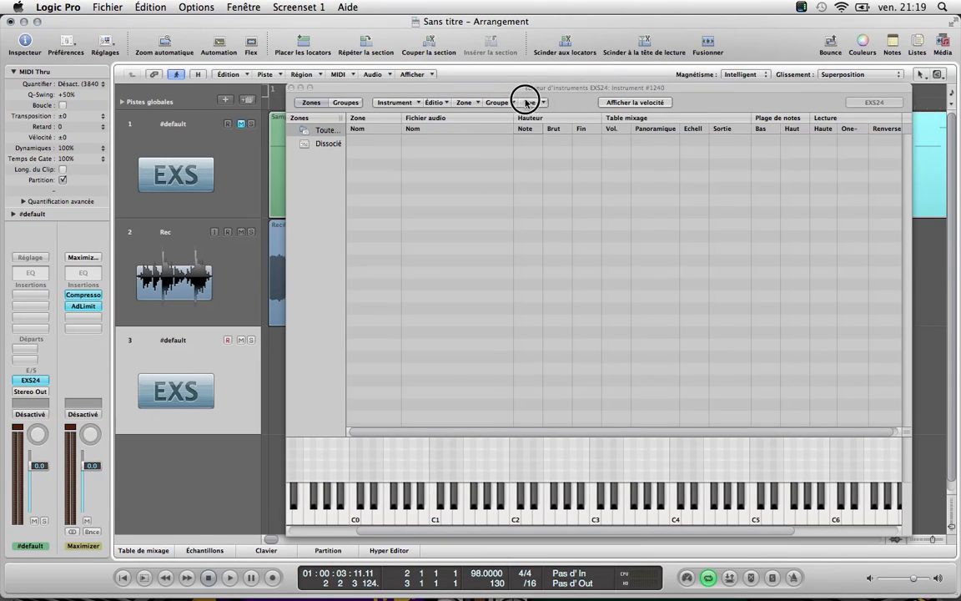
drag(514, 92, 621, 83)
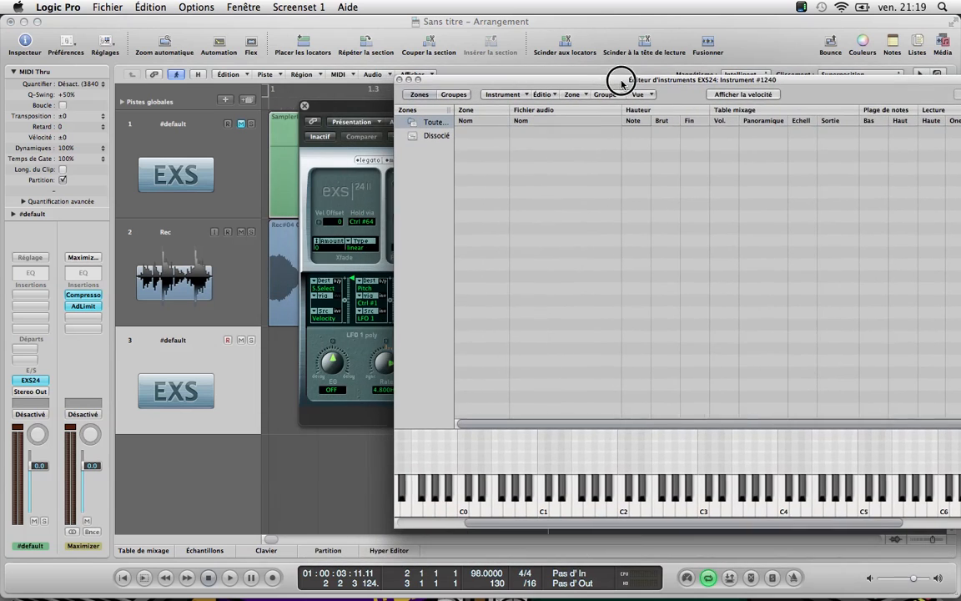
drag(335, 104, 407, 98)
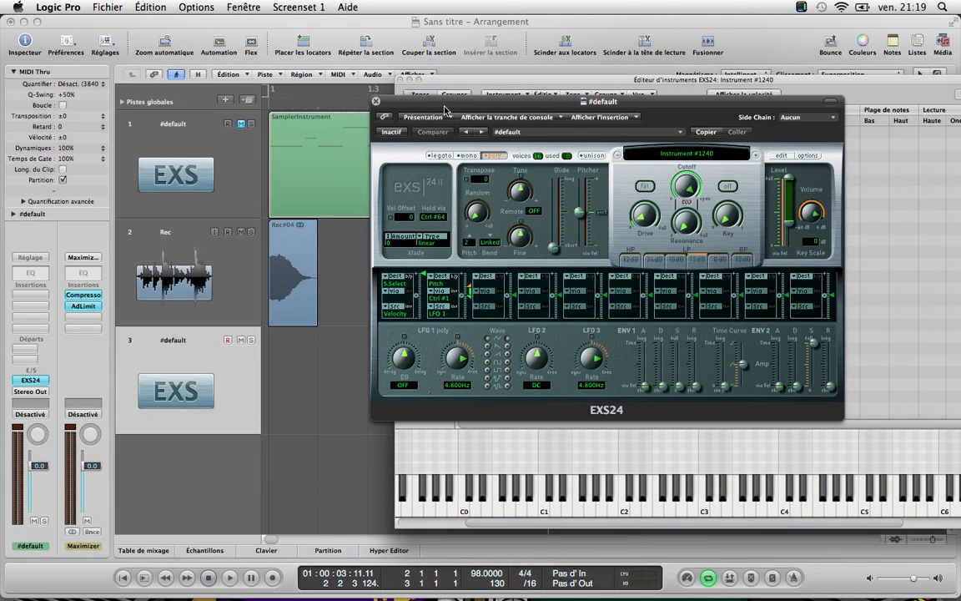
click(450, 83)
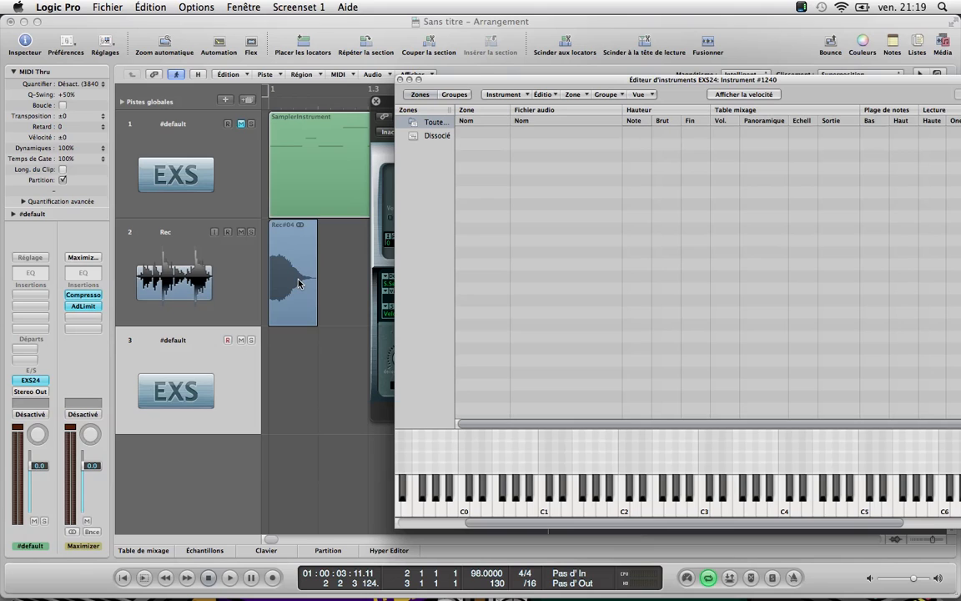
drag(291, 259, 481, 133)
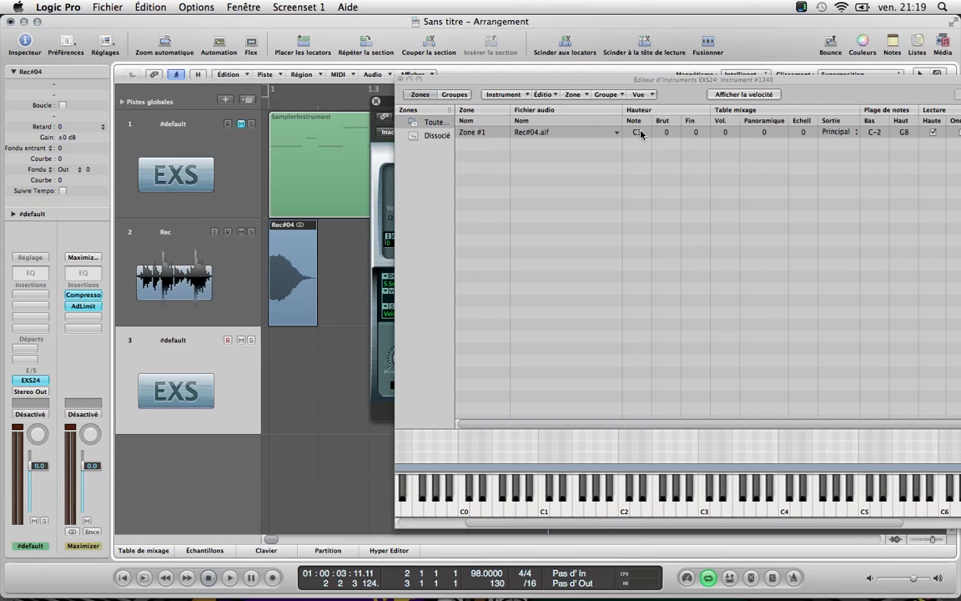
Set the Rec#04 zone's root note to D3 and its fine tuning to 50
click(639, 134)
drag(638, 135, 642, 139)
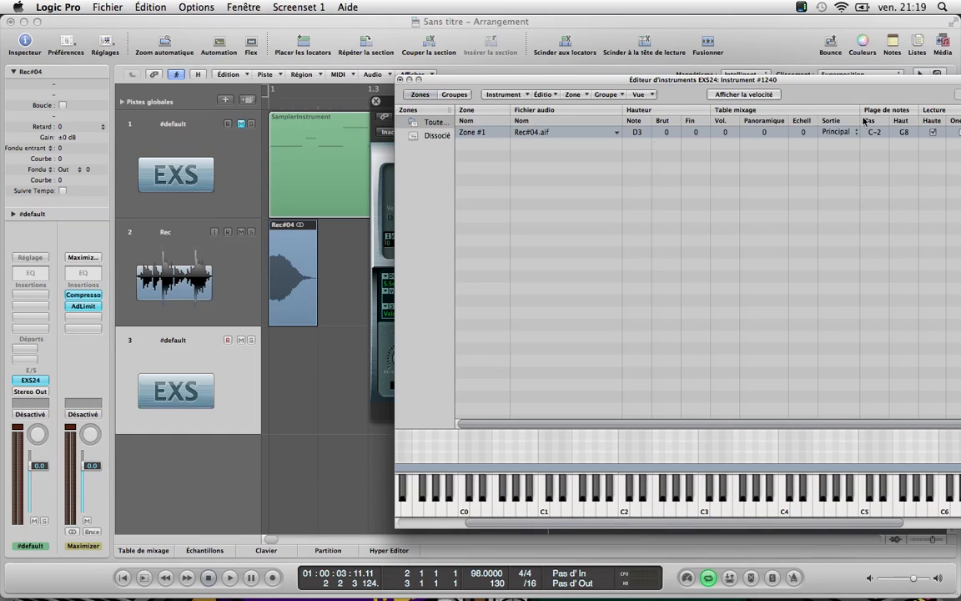
mouse_move(697, 133)
mouse_down()
mouse_move(697, 126)
mouse_move(695, 136)
mouse_up()
drag(541, 80, 453, 66)
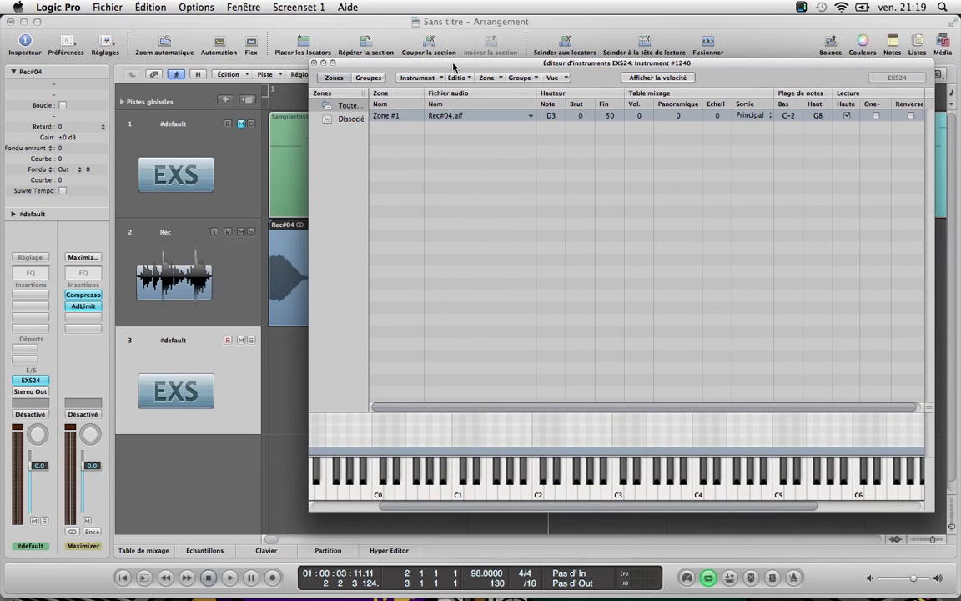
Audition the Rec#04 zone by playing a scale on the musical typing keyboard, and leave reverse playback turned off
key(super+k)
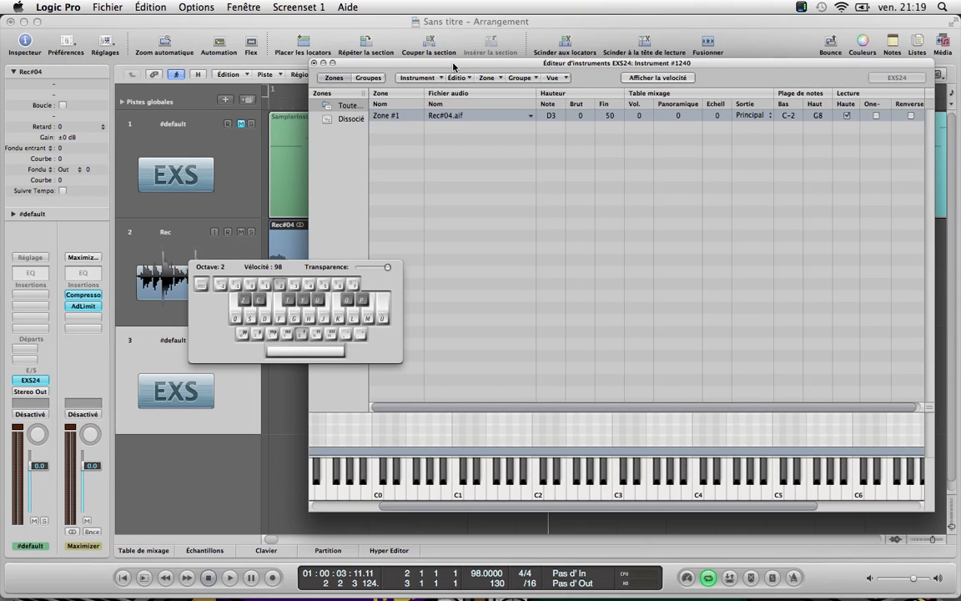
key(s)
key(d)
key(f)
key(g)
key(h)
key(j)
key(k)
key(l)
key(m)
key(l)
key(k)
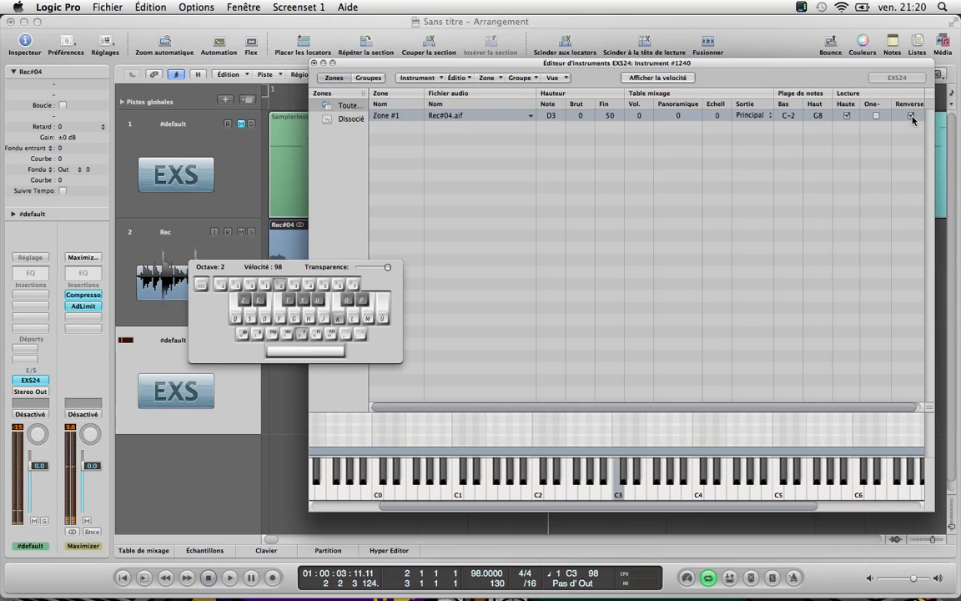
click(912, 116)
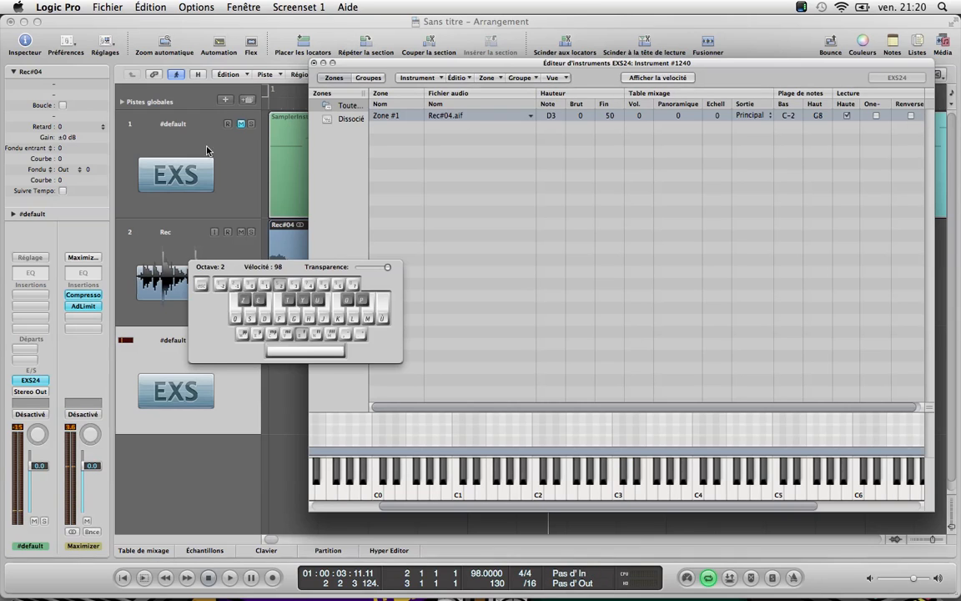
key(Caps_Lock)
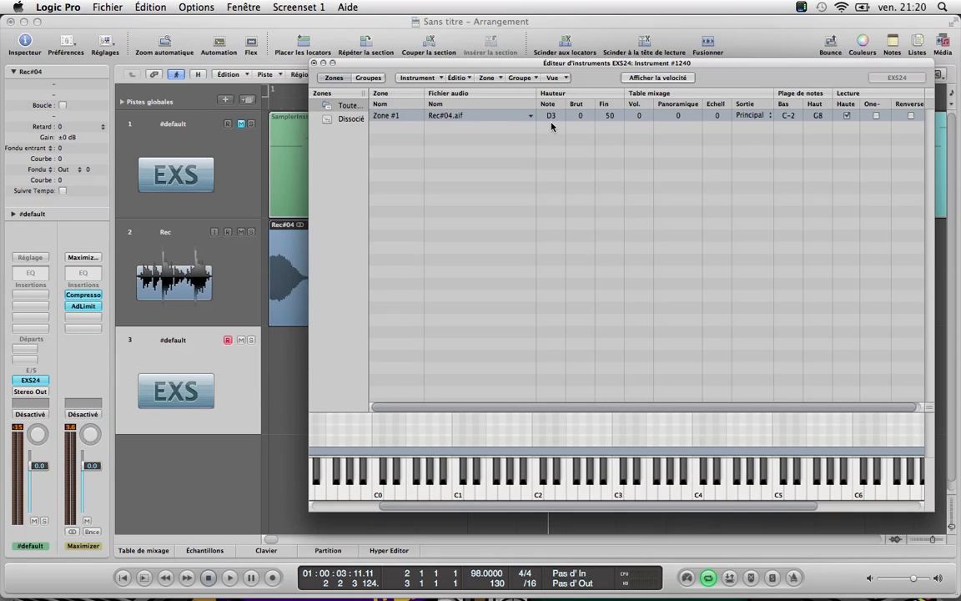
Close the instrument editor, saving the instrument as SamplerInstrument in the Desktop's Sans titre folder over the existing file, and close the sampler
click(314, 64)
click(703, 134)
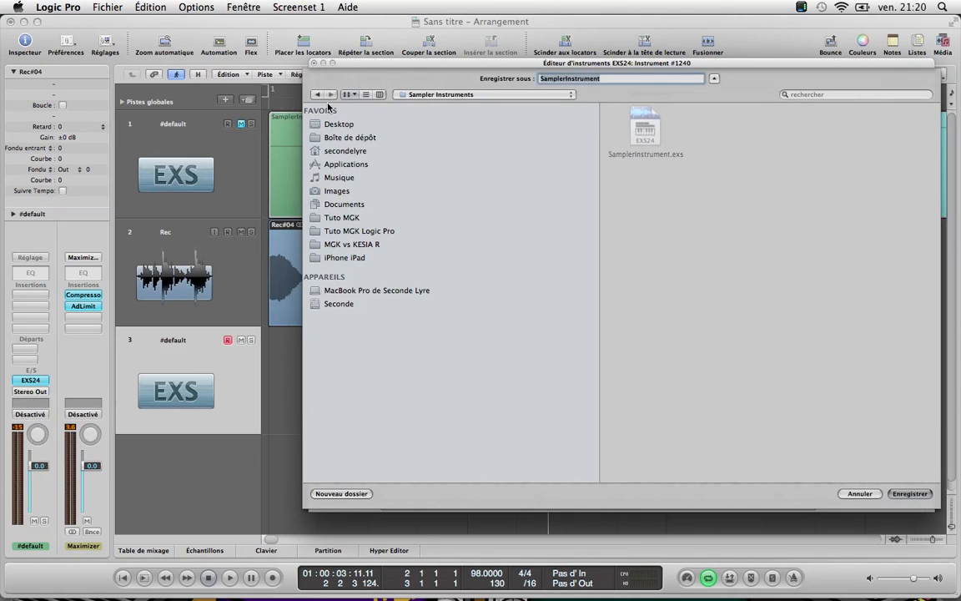
click(338, 124)
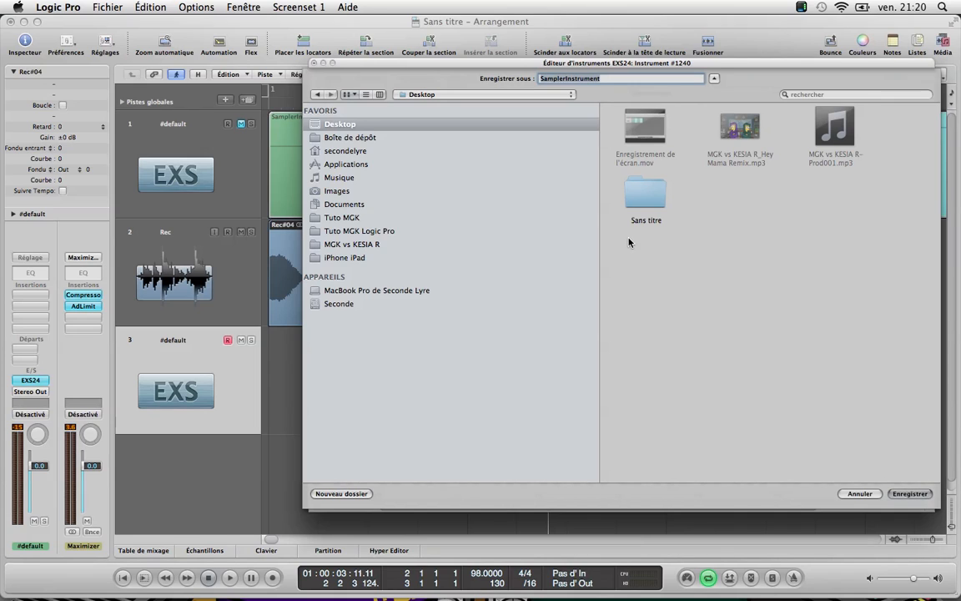
click(644, 198)
double_click(644, 199)
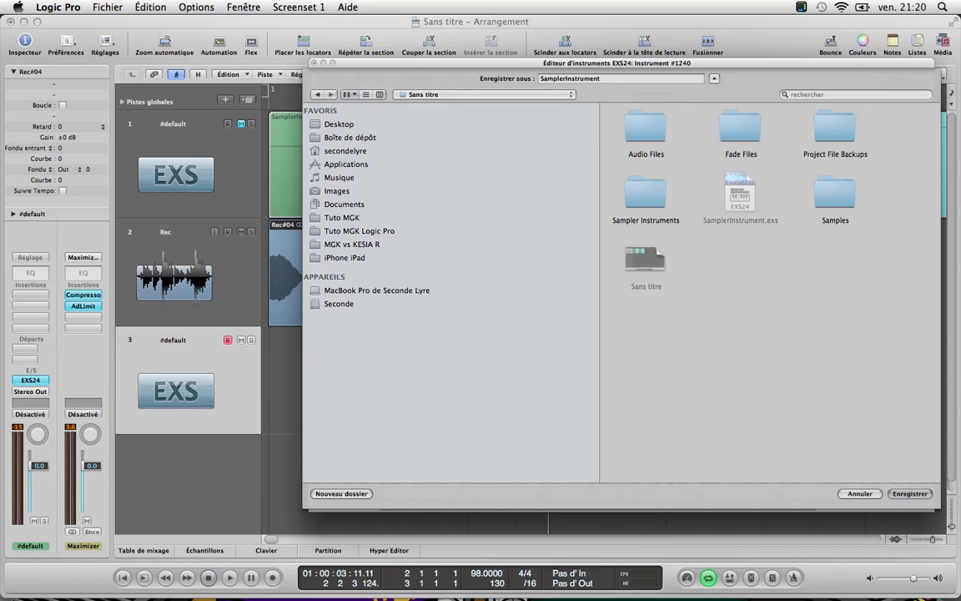
key(Return)
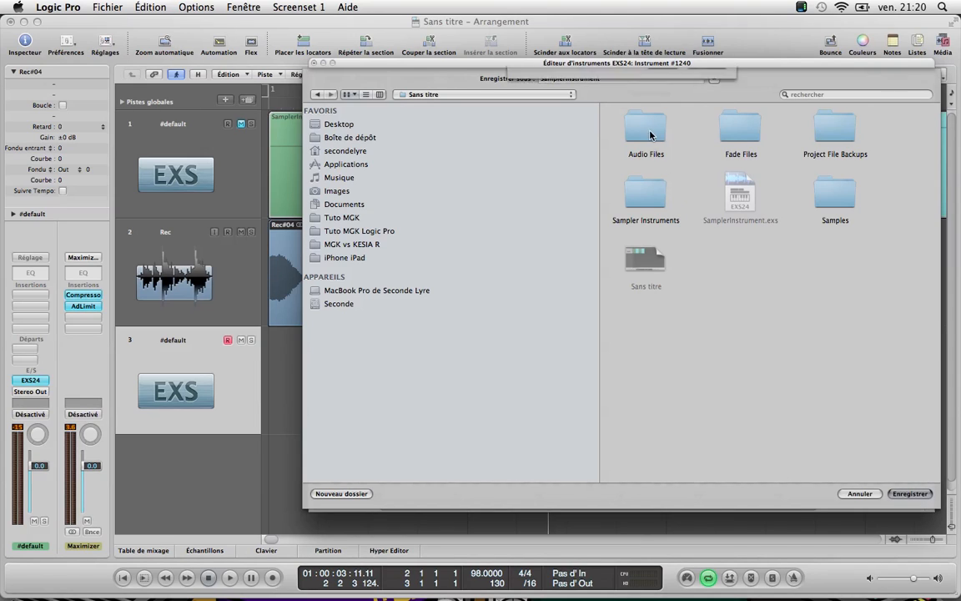
click(708, 142)
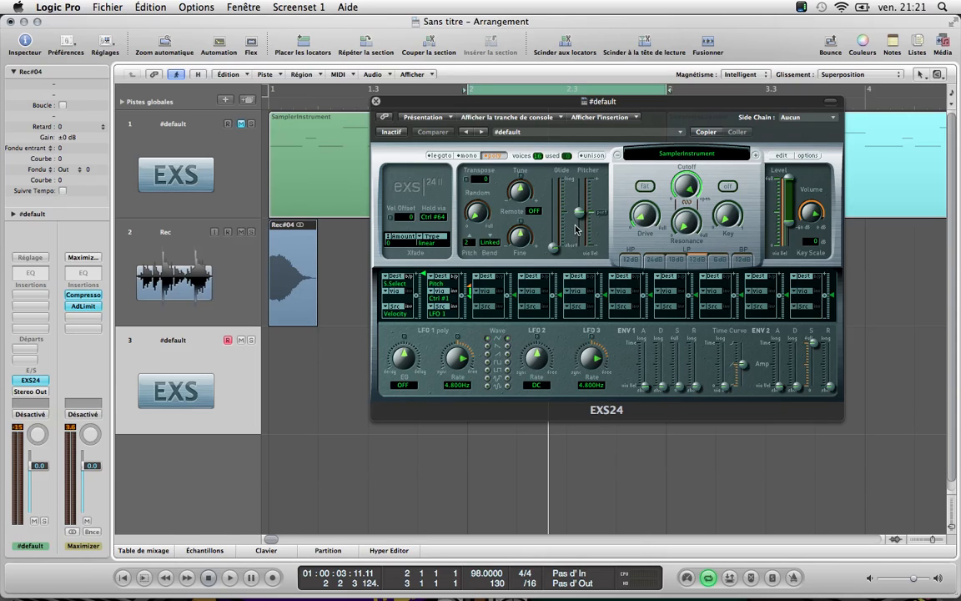
click(376, 102)
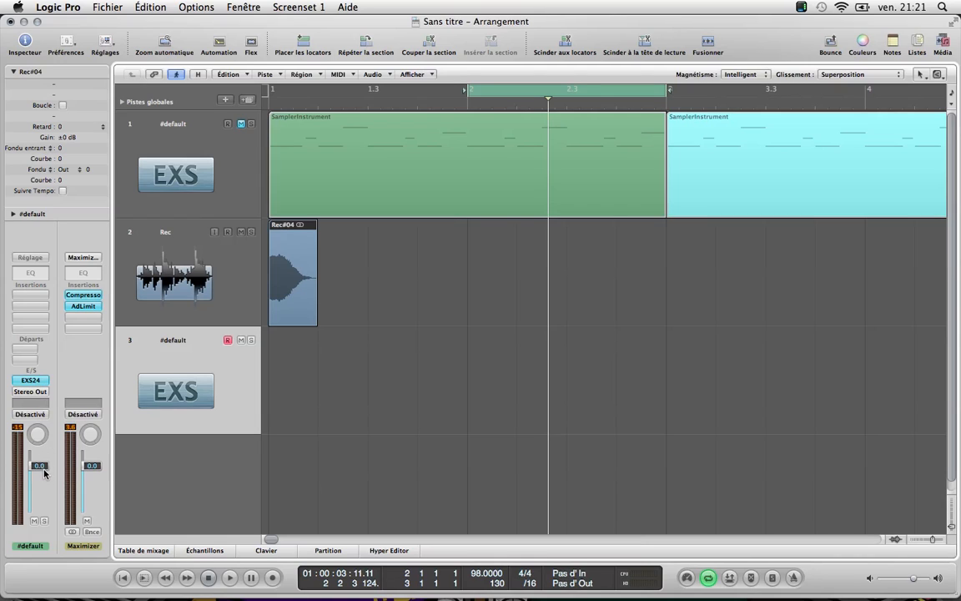
Lower the new sampler channel's volume to -12.0 dB and move all four SamplerInstrument MIDI regions from track 1 to track 3
drag(41, 470, 34, 526)
drag(36, 488, 36, 495)
click(914, 540)
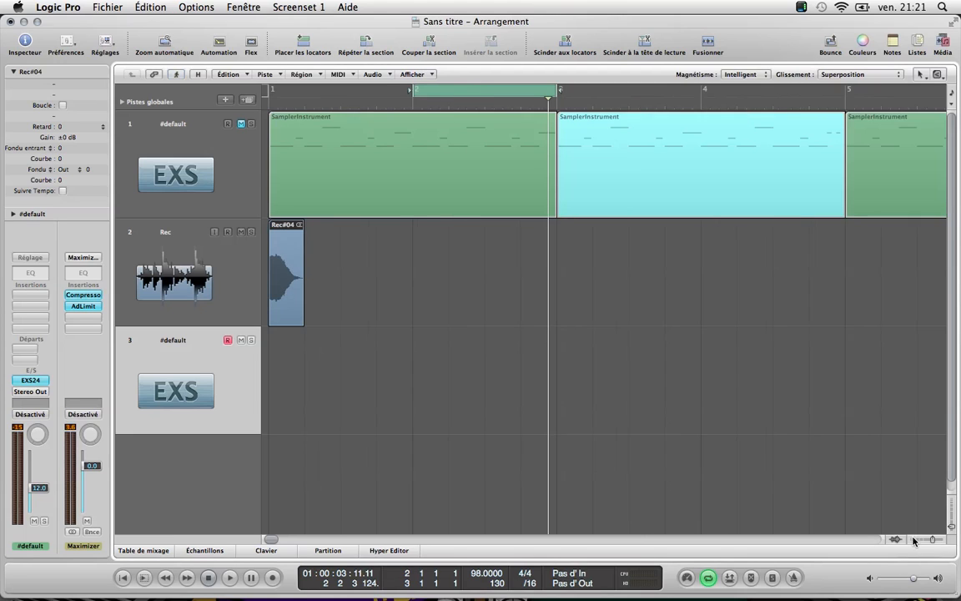
click(914, 540)
click(914, 540)
click(913, 540)
drag(697, 143, 275, 178)
drag(305, 142, 291, 385)
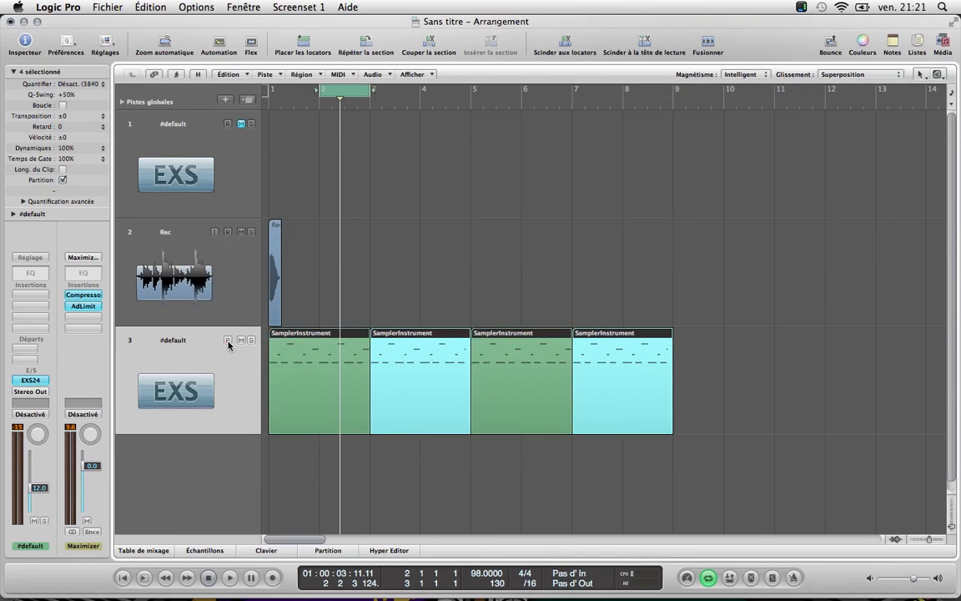
Turn off cycle mode and play the arrangement from the beginning
key(c)
key(Return)
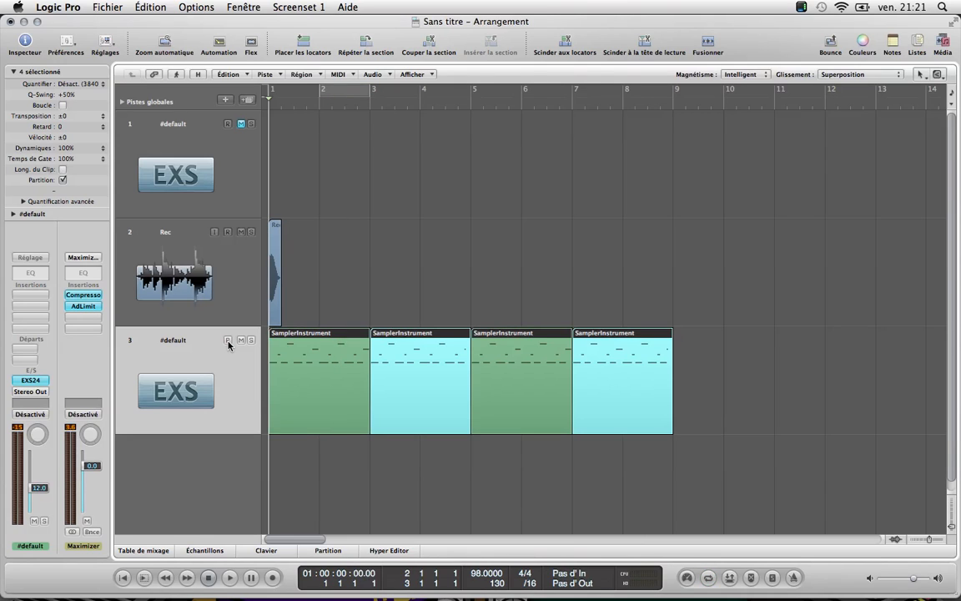
key(space)
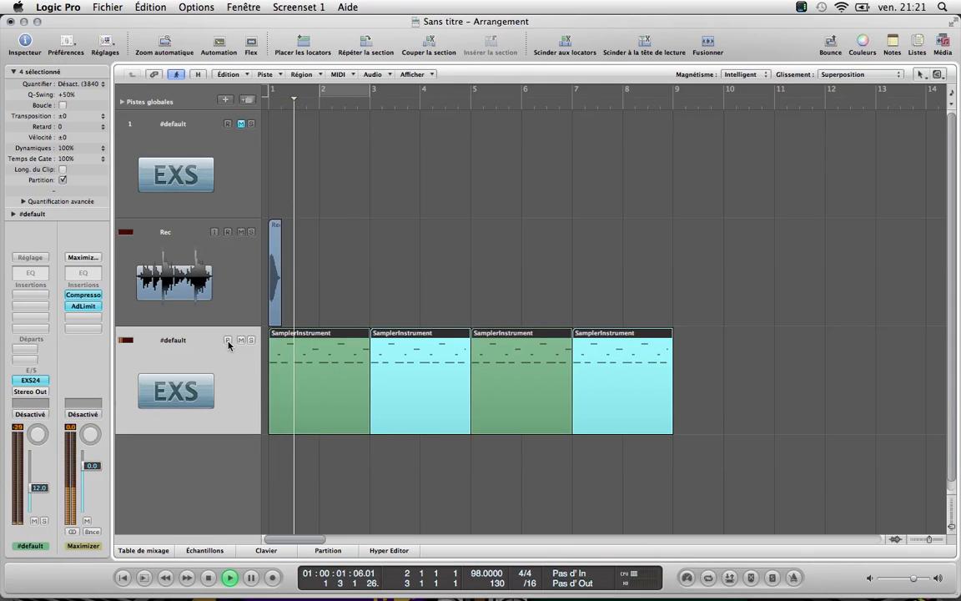
Mute the Rec track, raise the new sampler channel's volume to -6.0 dB and replay the arrangement from the beginning
click(241, 232)
drag(32, 471, 40, 464)
key(Return)
key(space)
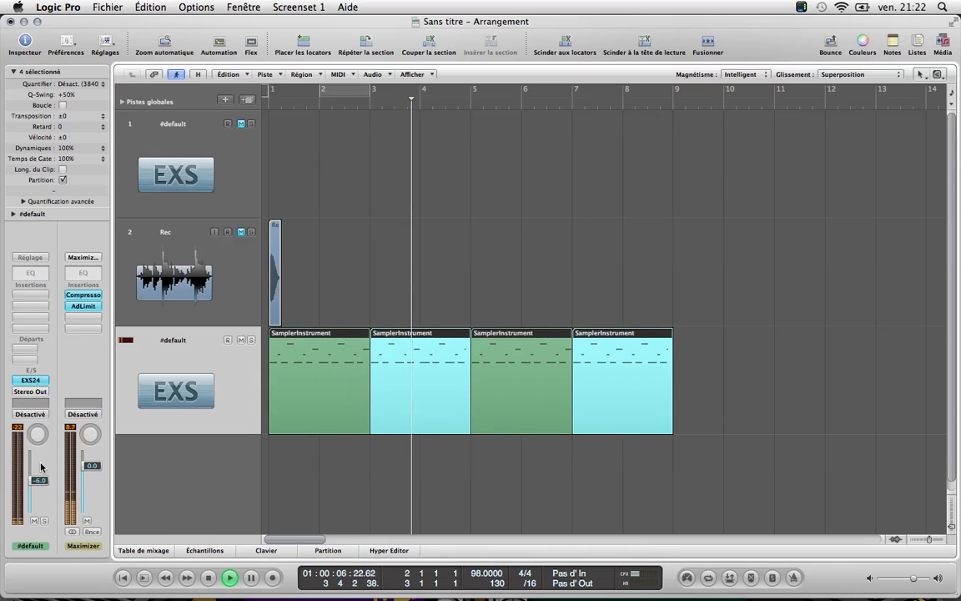
Stop playback, copy the CLA Vocals and Channel EQ inserts from channel 1 to the track 3 sampler channel, and check the copied EQ
key(space)
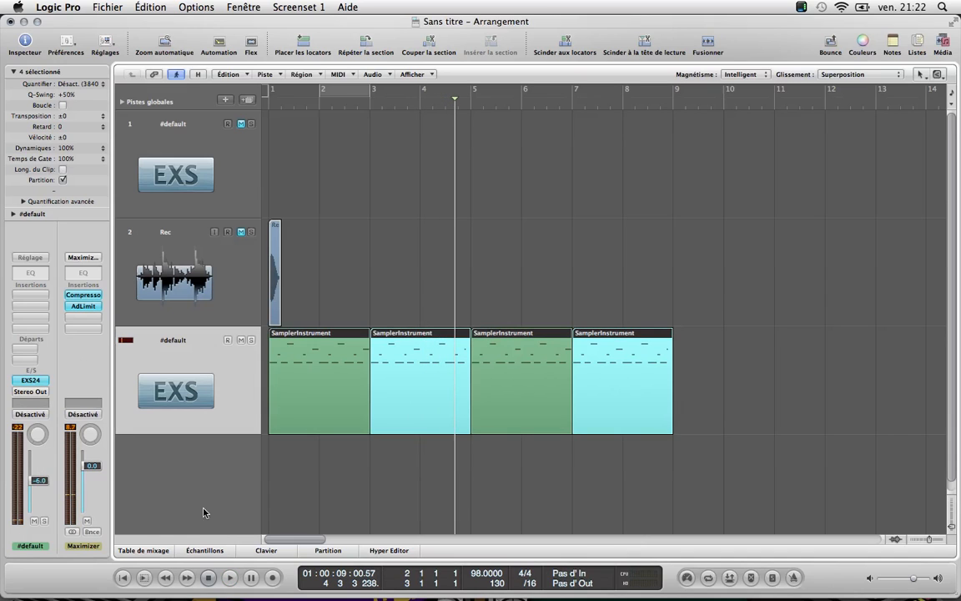
key(i)
key(x)
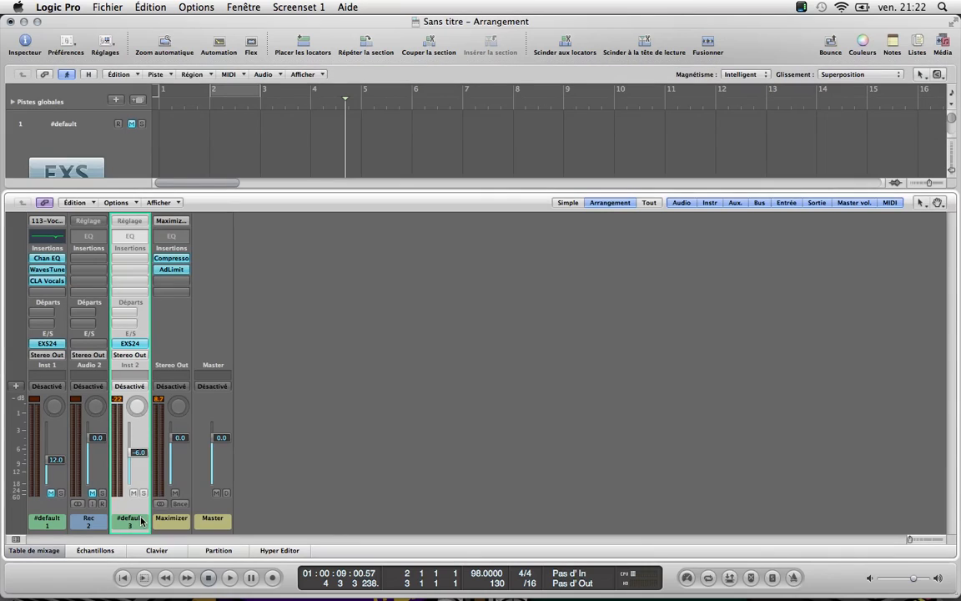
drag(56, 281, 136, 282)
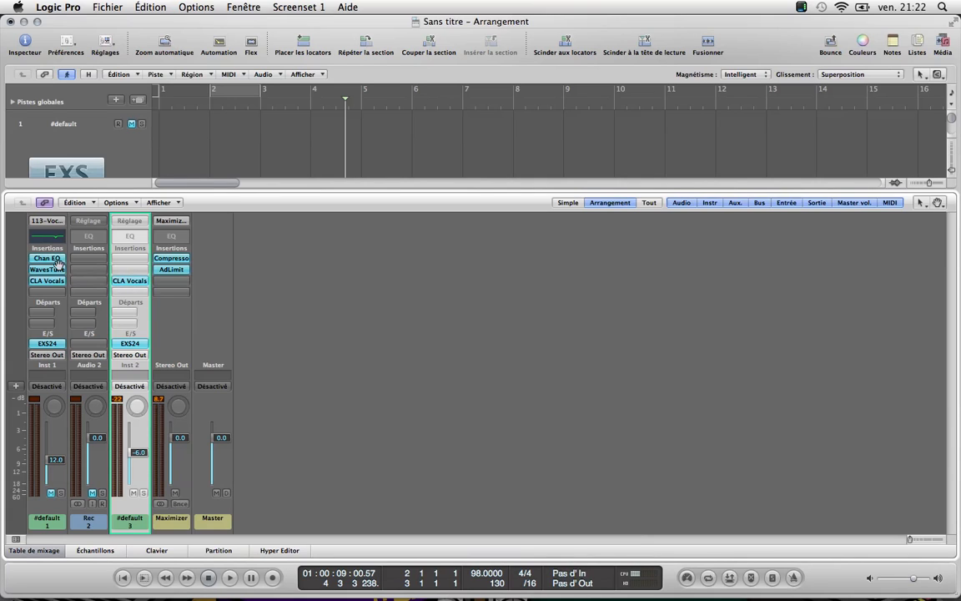
drag(50, 258, 135, 258)
click(137, 260)
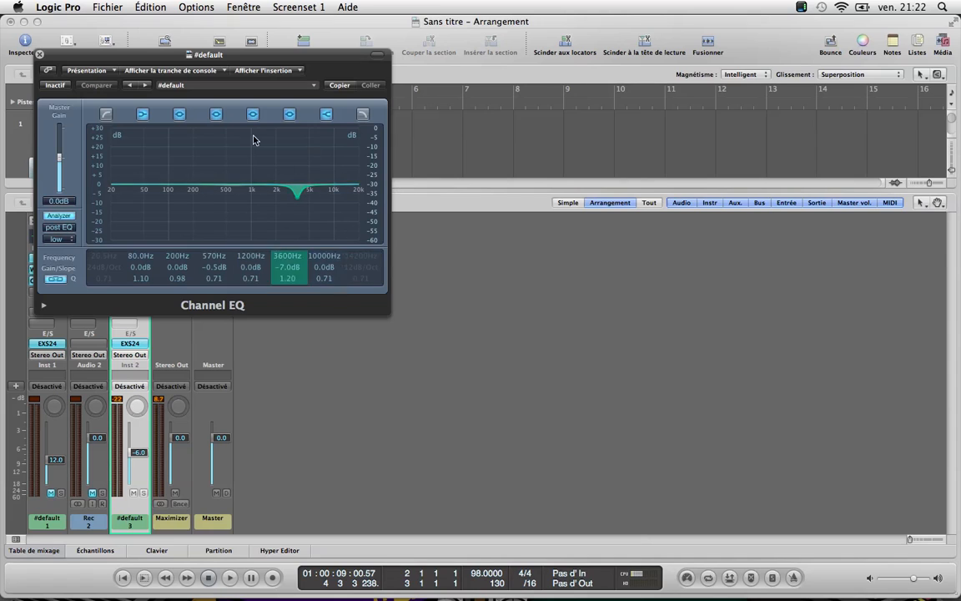
click(39, 53)
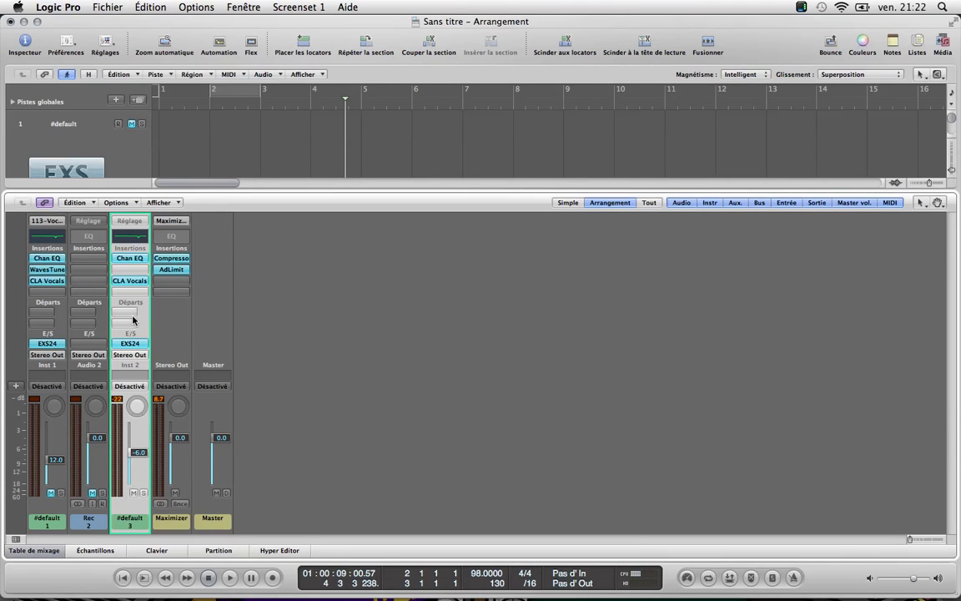
Set the Treble level to 5.9 in the track 3 channel's CLA Vocals plug-in and close the plug-in
double_click(130, 283)
mouse_move(212, 261)
mouse_down()
mouse_move(212, 285)
mouse_move(213, 275)
mouse_up()
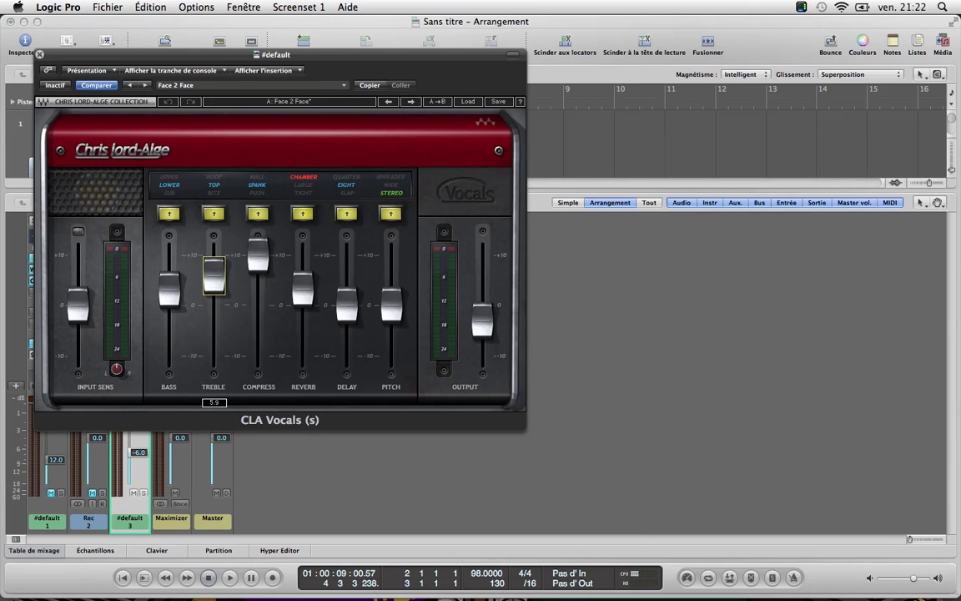
click(39, 55)
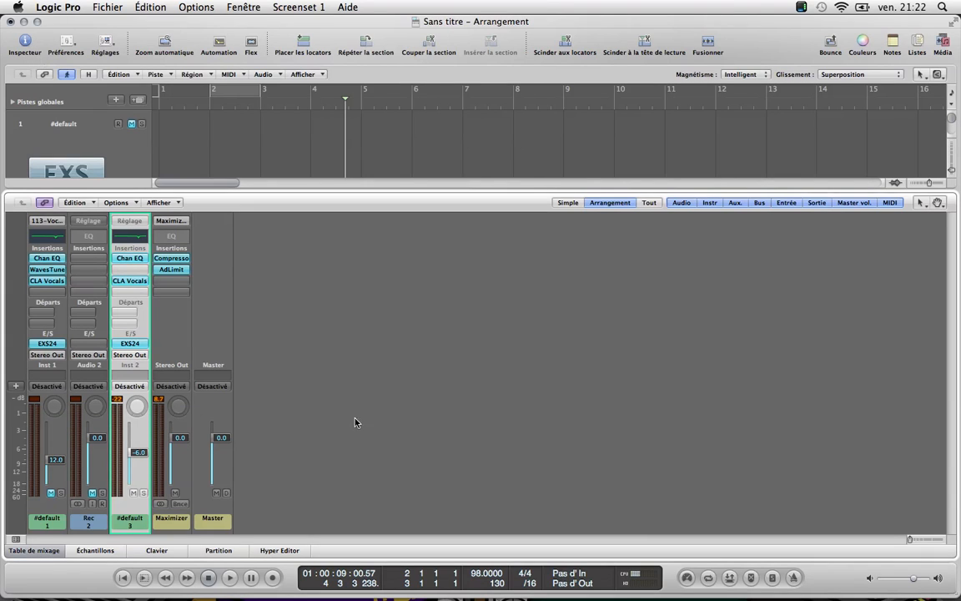
Lower the track 3 sampler channel's volume, hide the mixer and replay the arrangement from the beginning
drag(135, 453, 130, 473)
click(55, 550)
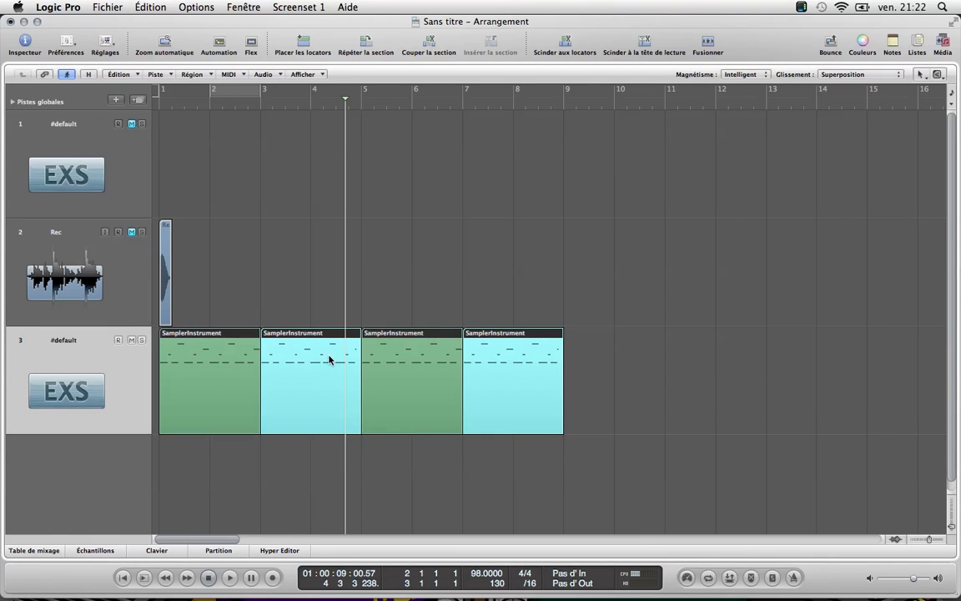
key(Return)
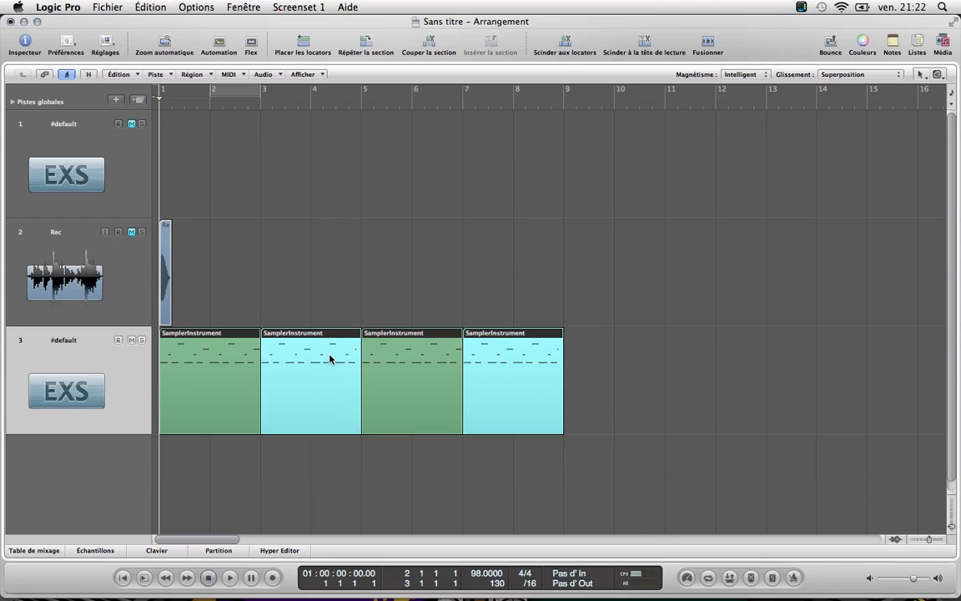
key(space)
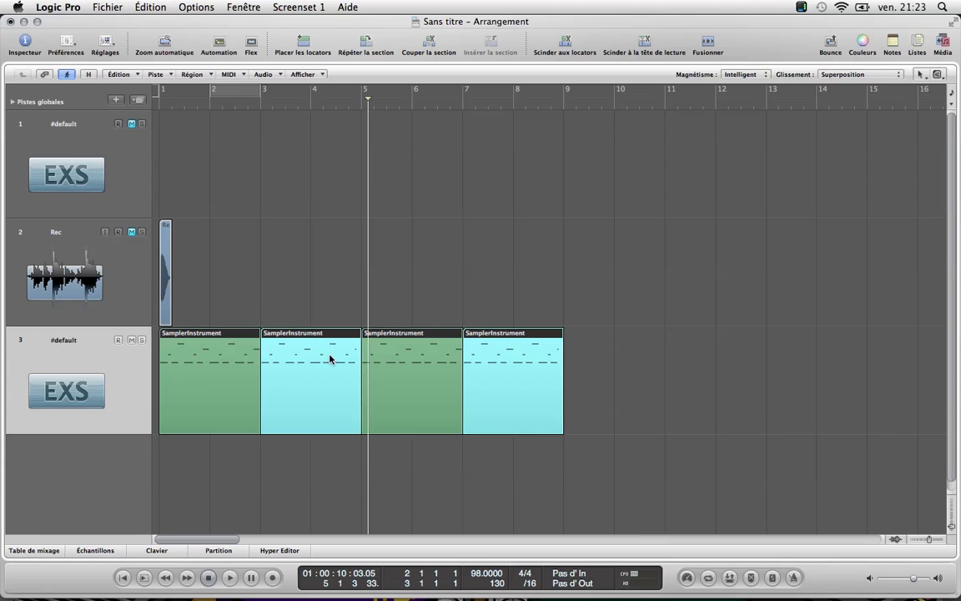
click(881, 590)
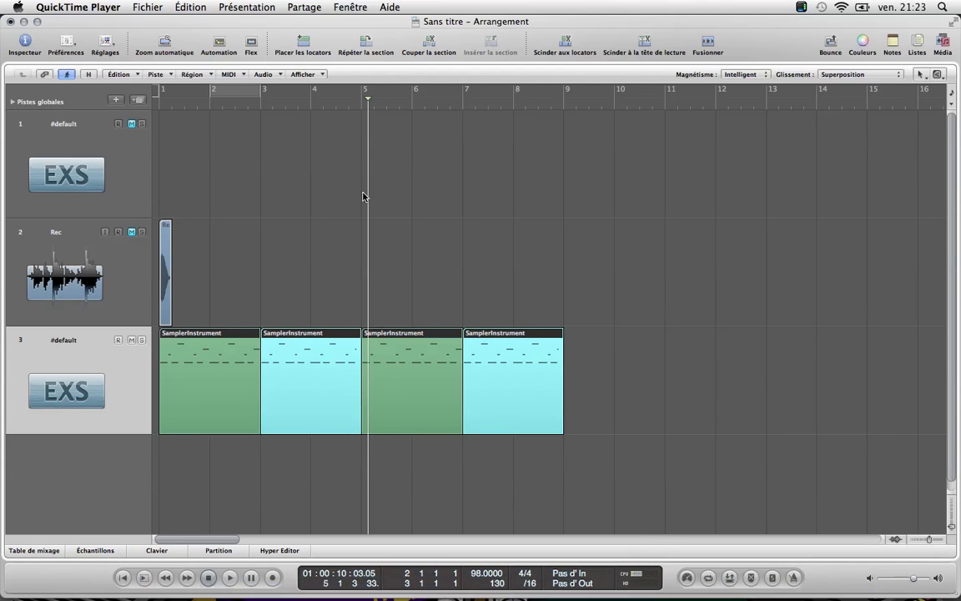